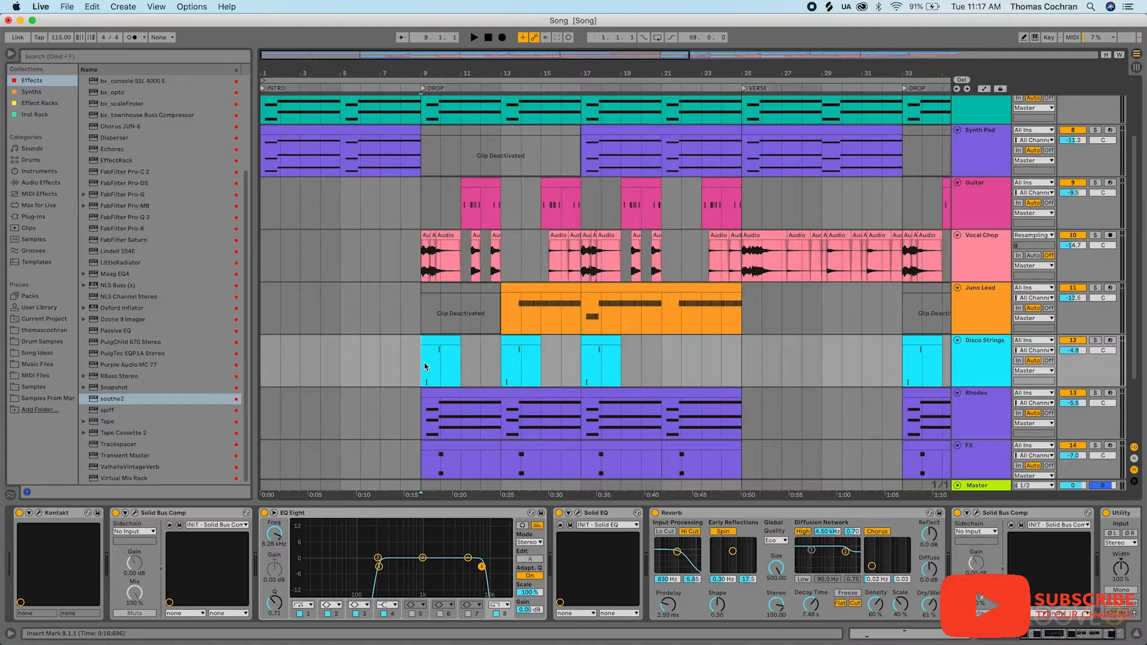
- Open the soothe2 plug-in on the Master track, glance over its preset list and reposition its window over the arrangement
{"action": "left_click", "coordinate": [980, 486]}
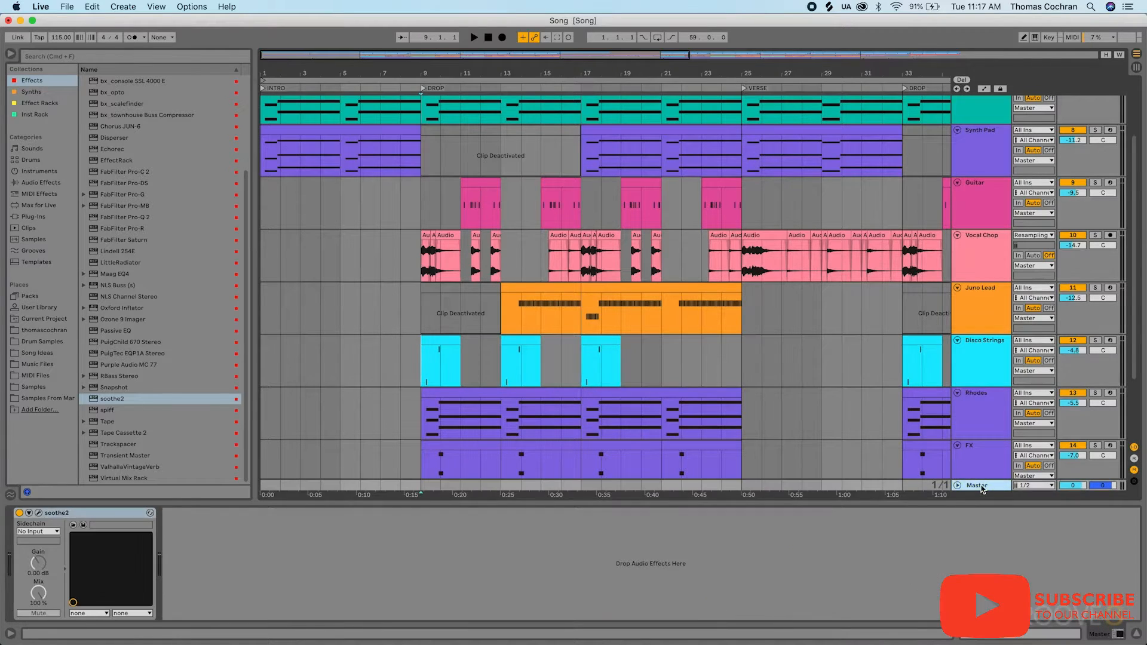
{"action": "left_click", "coordinate": [39, 513]}
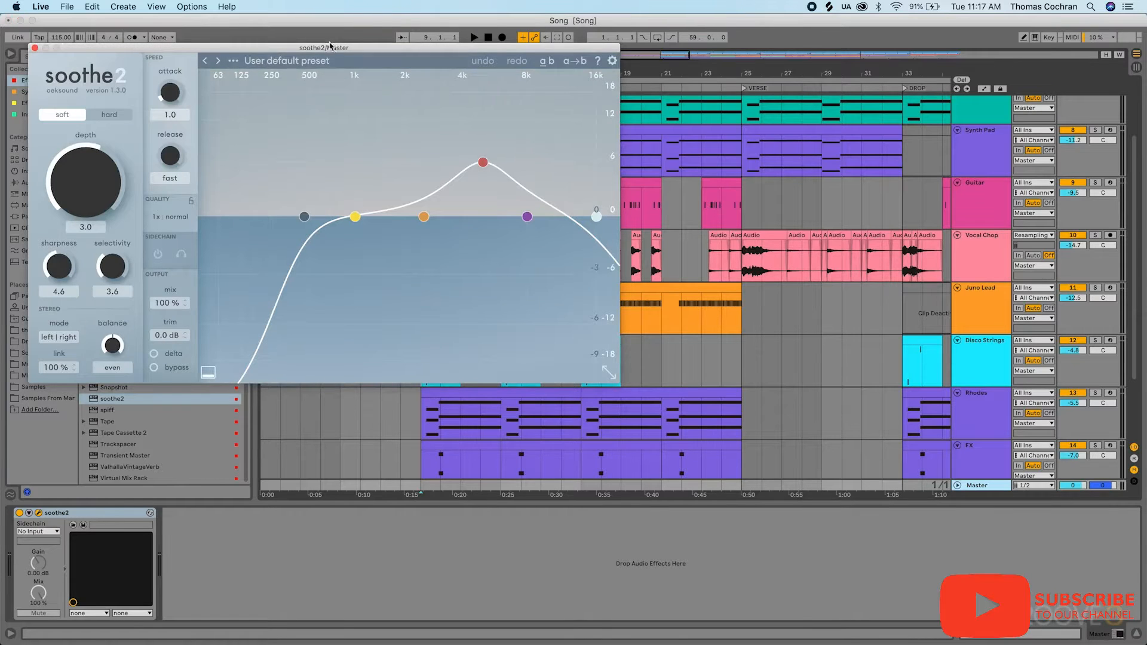
{"action": "left_click", "coordinate": [234, 60]}
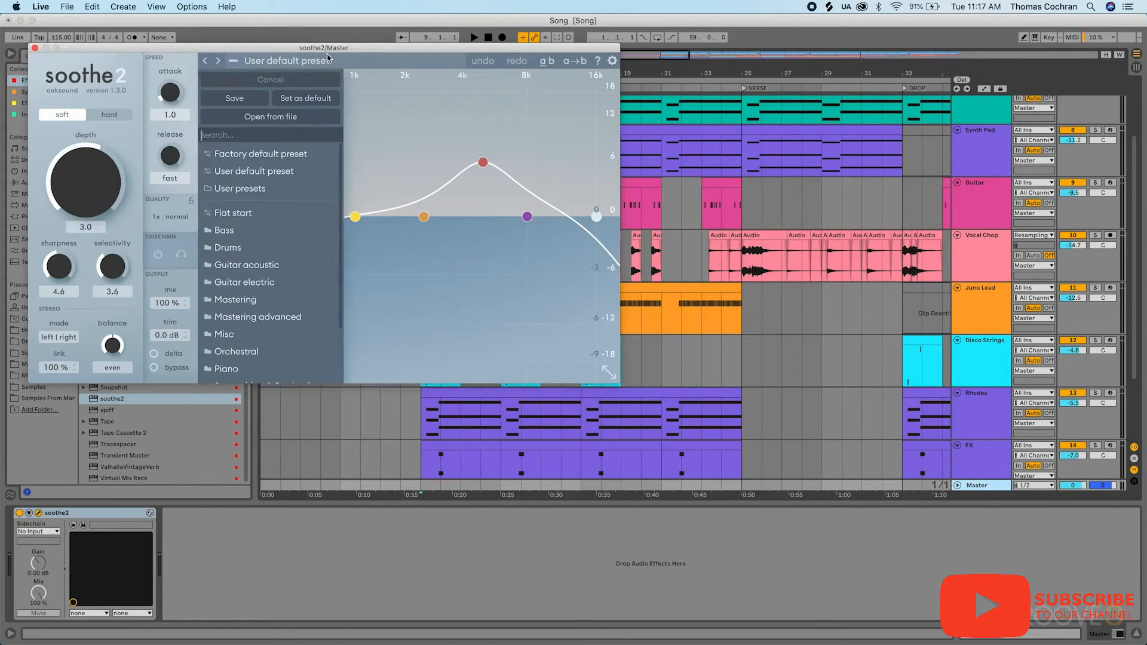
{"action": "left_click", "coordinate": [236, 62]}
{"action": "left_click_drag", "start_coordinate": [306, 50], "coordinate": [542, 167]}
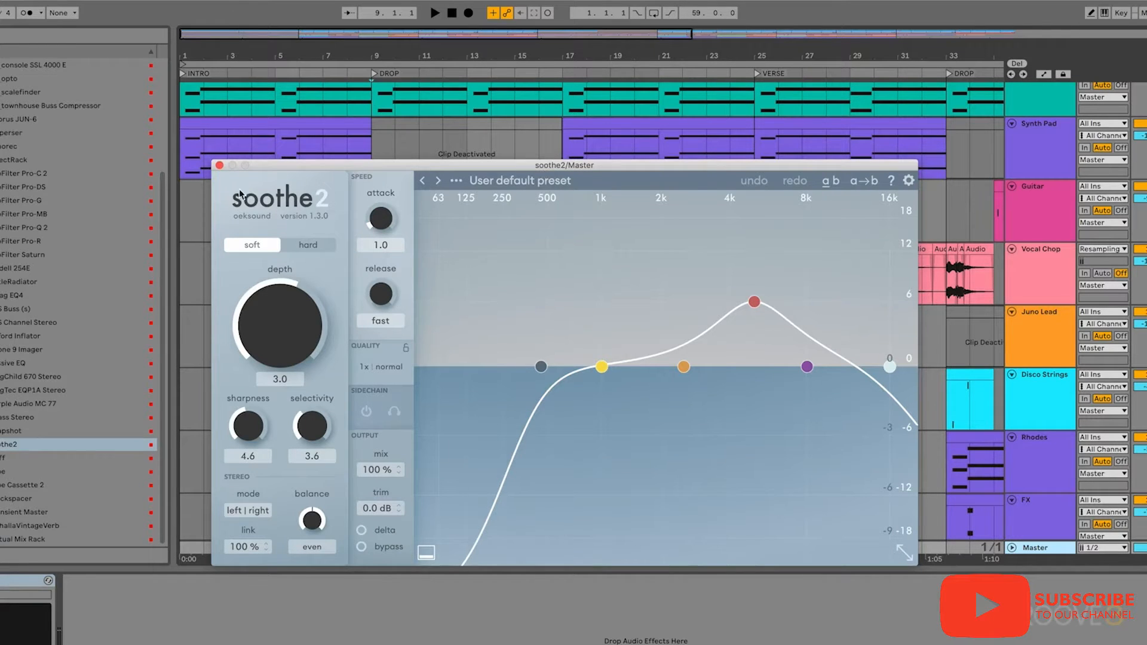
- Close the soothe2 window and play a short passage of the song from the drop at bar 9
{"action": "left_click", "coordinate": [219, 165]}
{"action": "left_click", "coordinate": [378, 342]}
{"action": "key", "text": "space"}
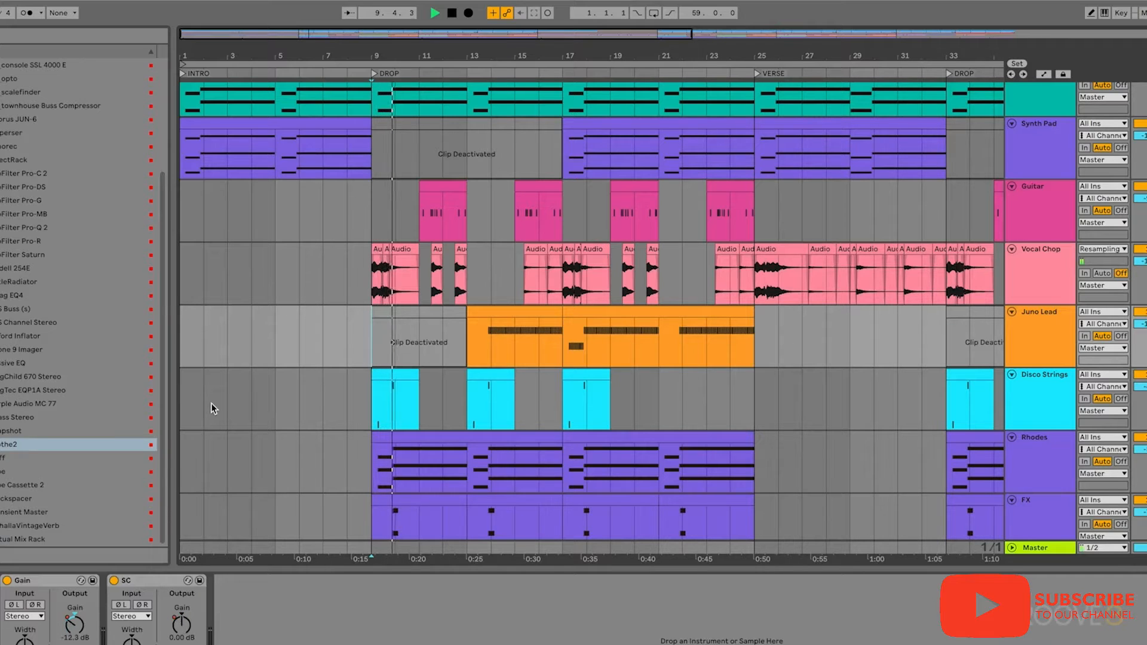
{"action": "key", "text": "space"}
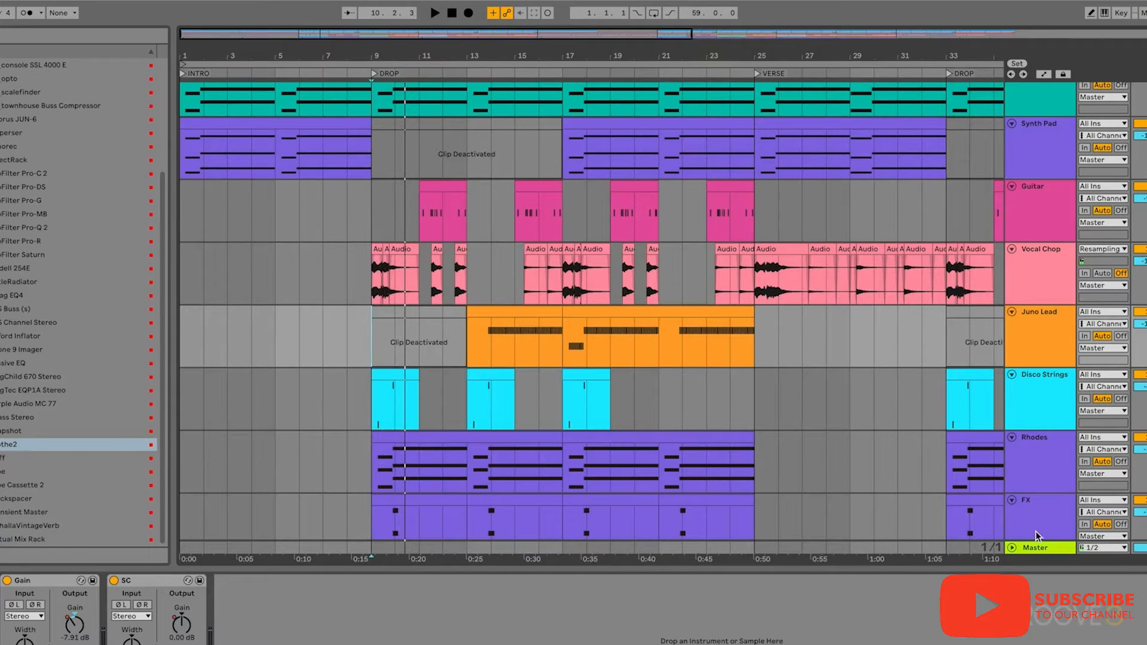
- Reopen soothe2 on the Master track and play the drop twice to watch its frequency reduction
{"action": "left_click", "coordinate": [1043, 547]}
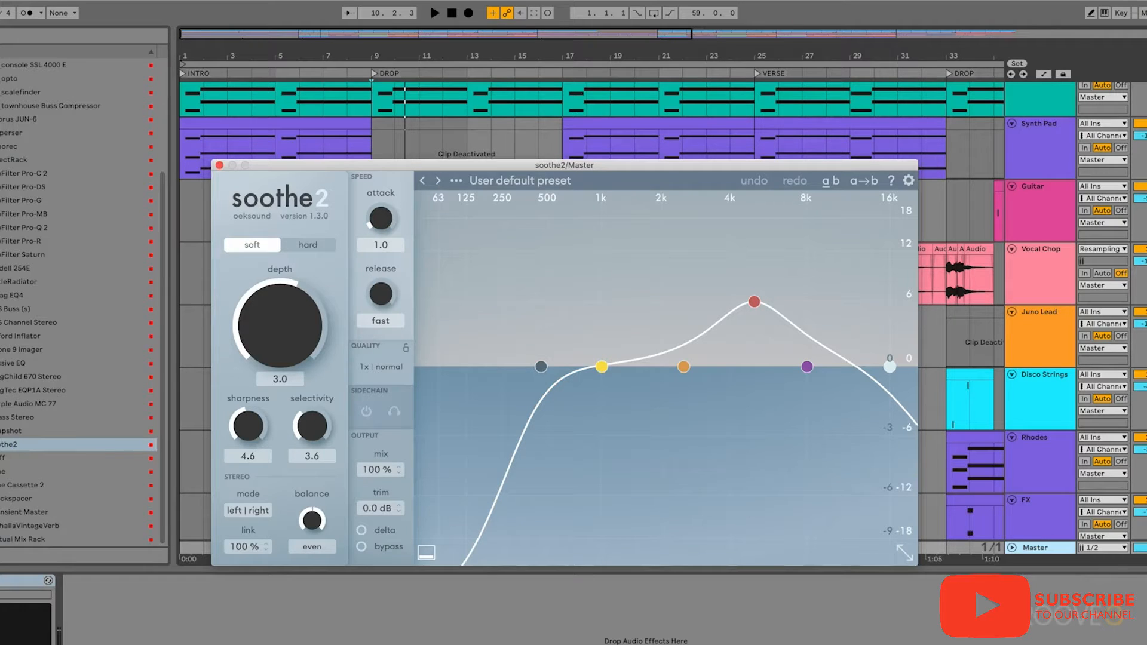
{"action": "key", "text": "space"}
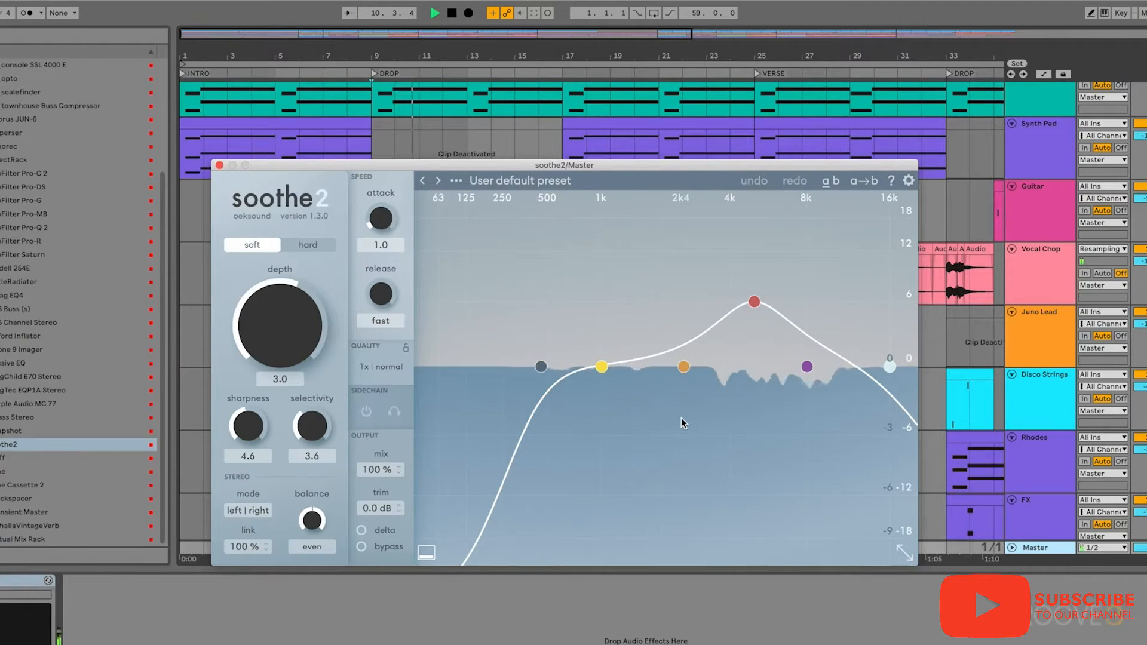
{"action": "key", "text": "space"}
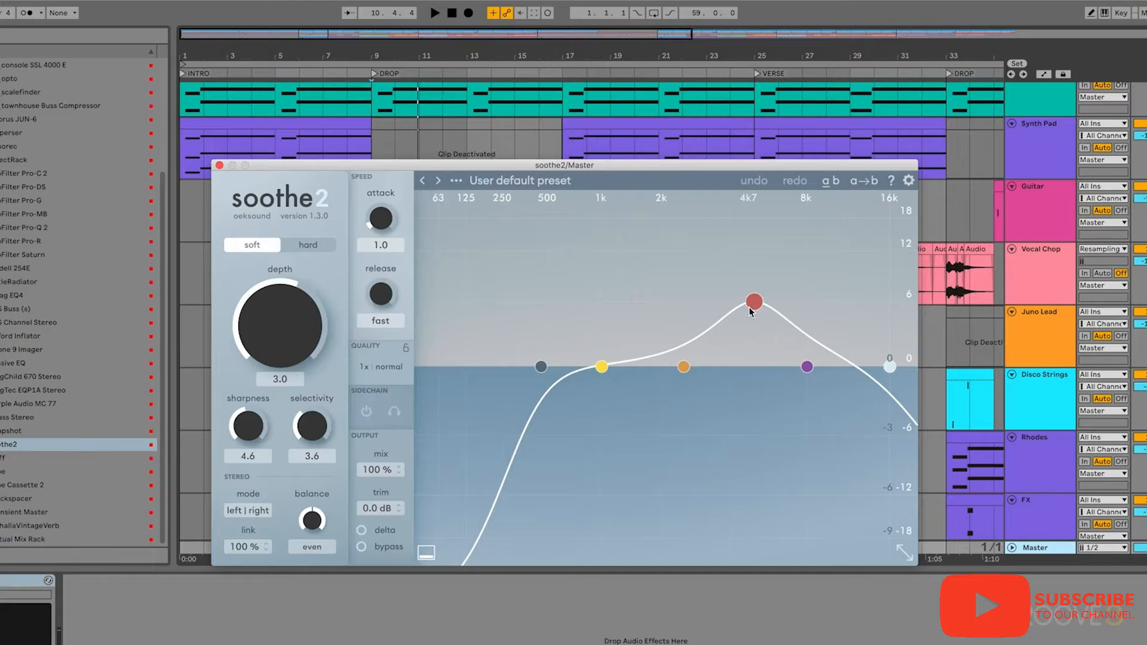
{"action": "key", "text": "space"}
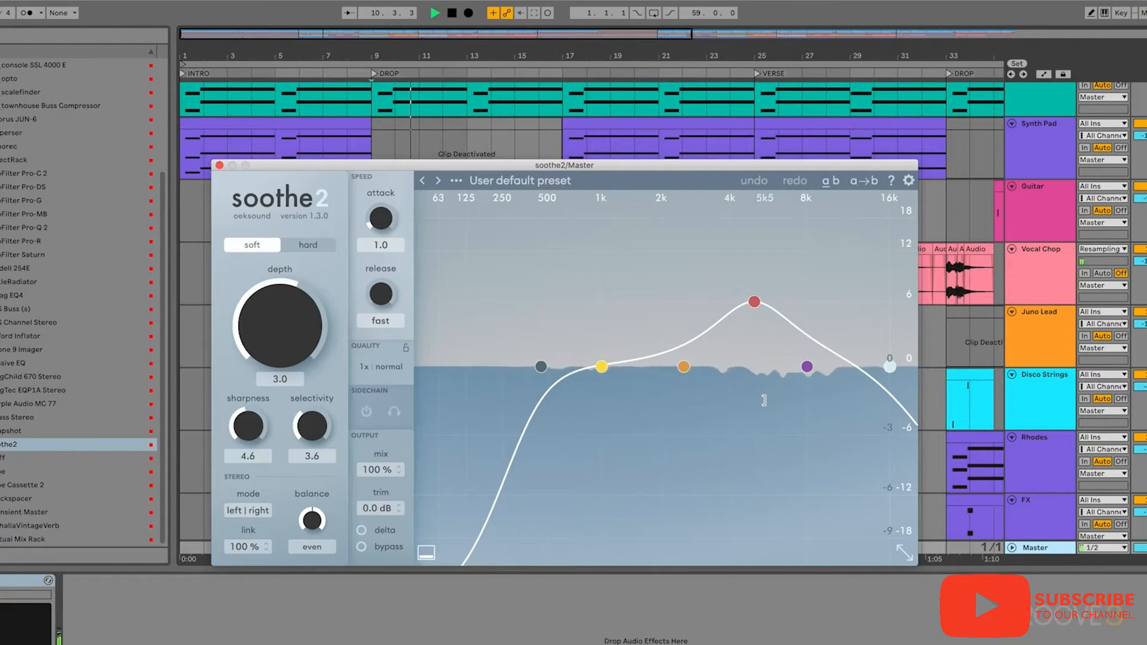
{"action": "key", "text": "space"}
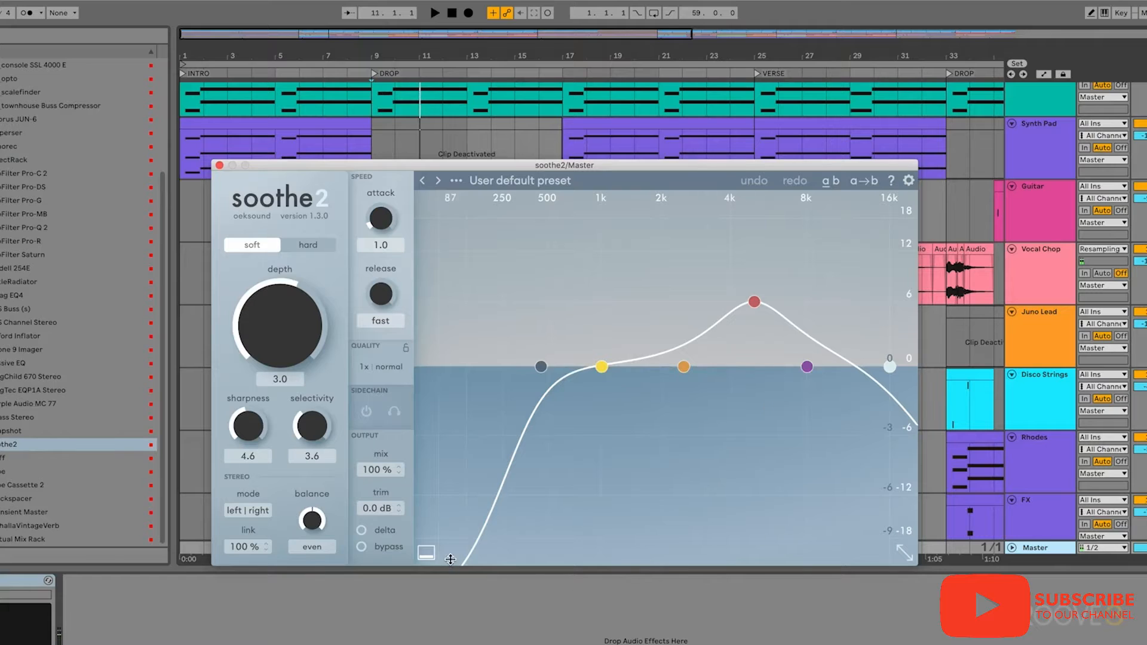
- Audition only the signal soothe2 removes by playing the drop with delta on, and turn delta off again
{"action": "left_click", "coordinate": [378, 535]}
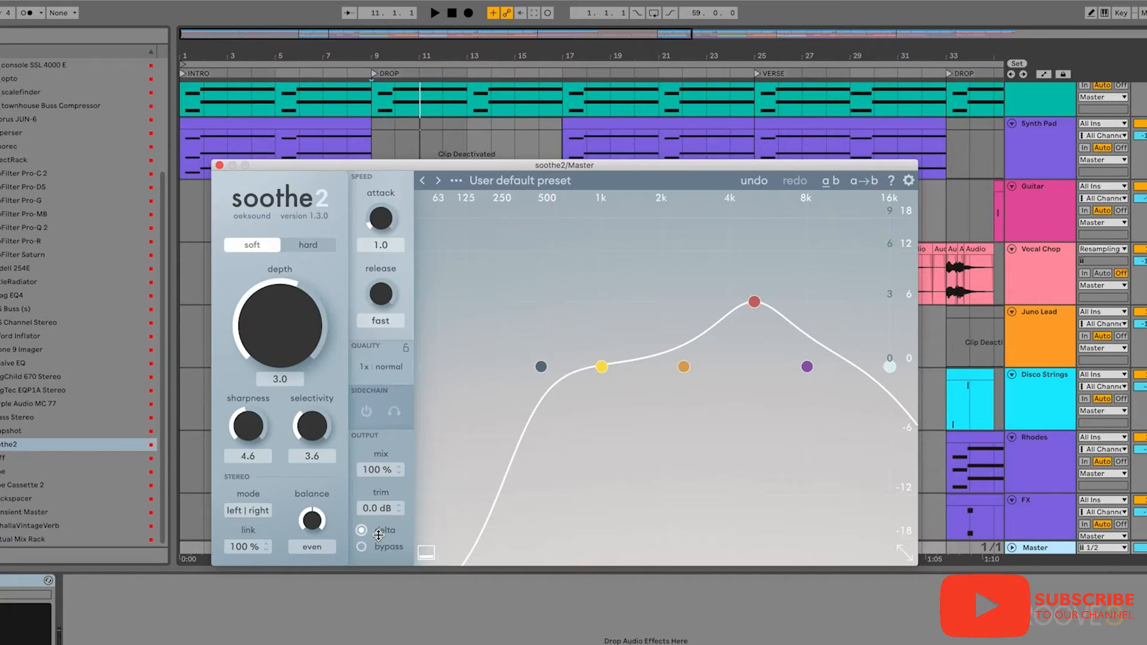
{"action": "key", "text": "space"}
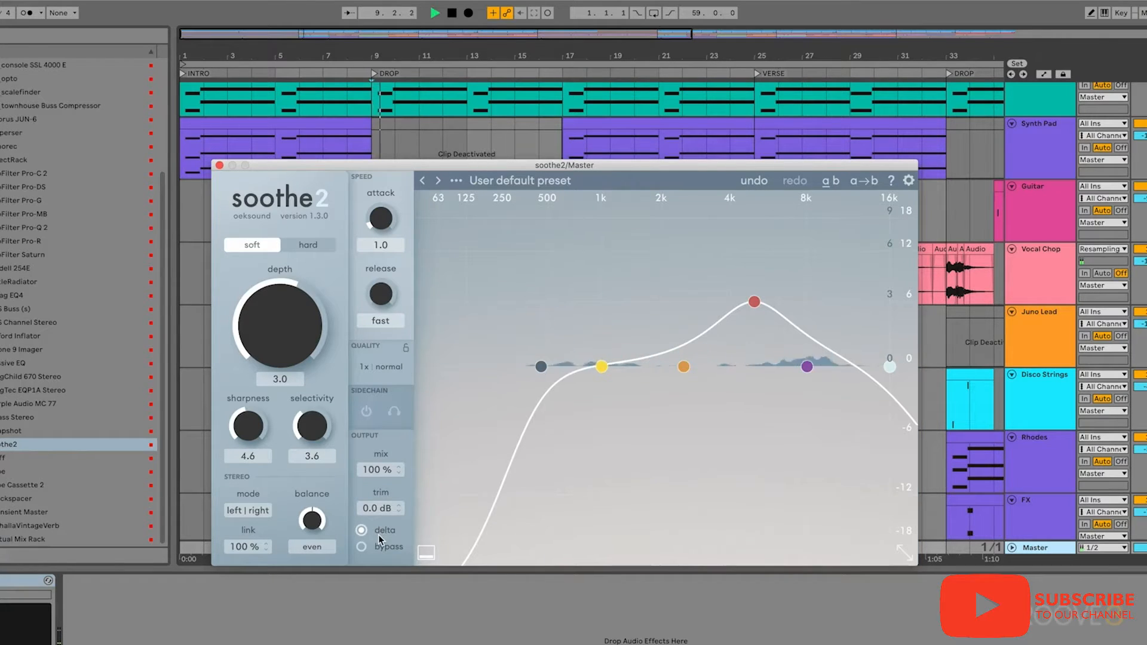
{"action": "key", "text": "space"}
{"action": "left_click", "coordinate": [378, 536]}
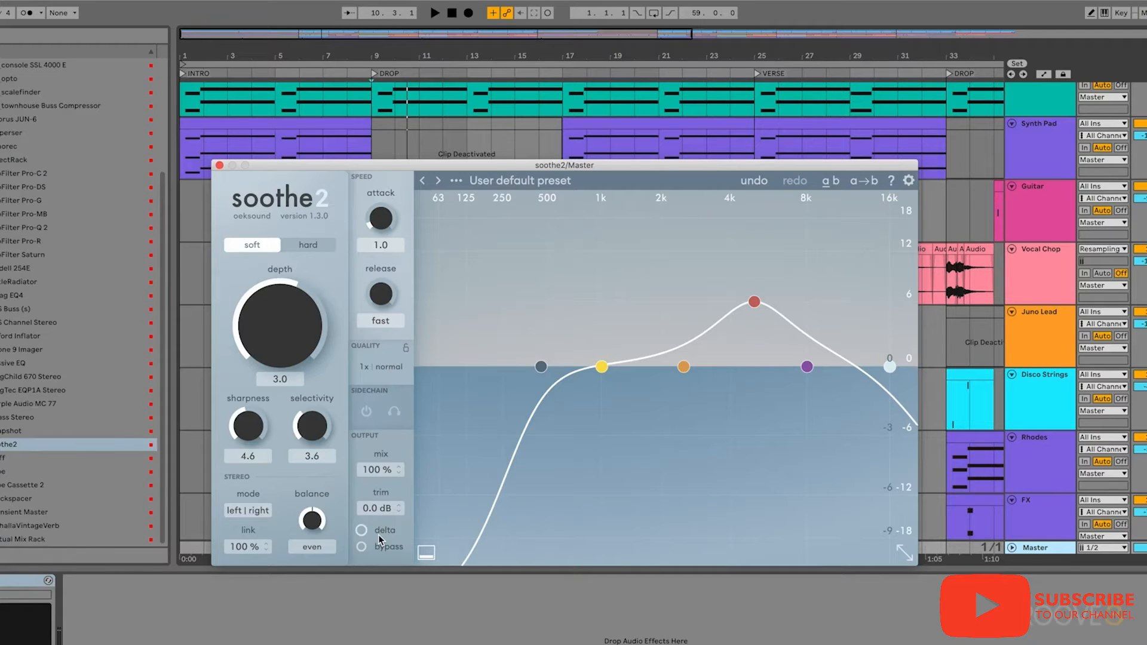
- Play the song from the drop again to hear the full processed mix through soothe2
{"action": "left_click", "coordinate": [22, 581]}
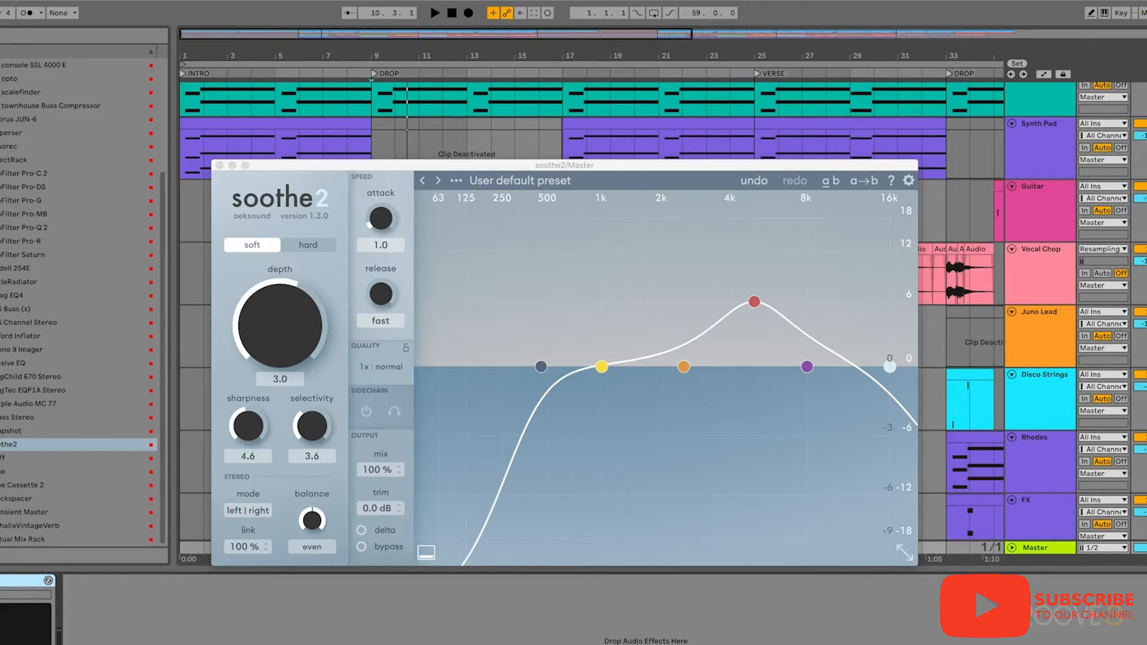
{"action": "key", "text": "space"}
{"action": "key", "text": "space"}
- Lower the high cut to about 7.5 kHz with a 24 dB/oct slope and give the low cut the matching steep slope
{"action": "left_click", "coordinate": [890, 368]}
{"action": "left_click_drag", "start_coordinate": [890, 371], "coordinate": [800, 376]}
{"action": "left_click", "coordinate": [806, 533]}
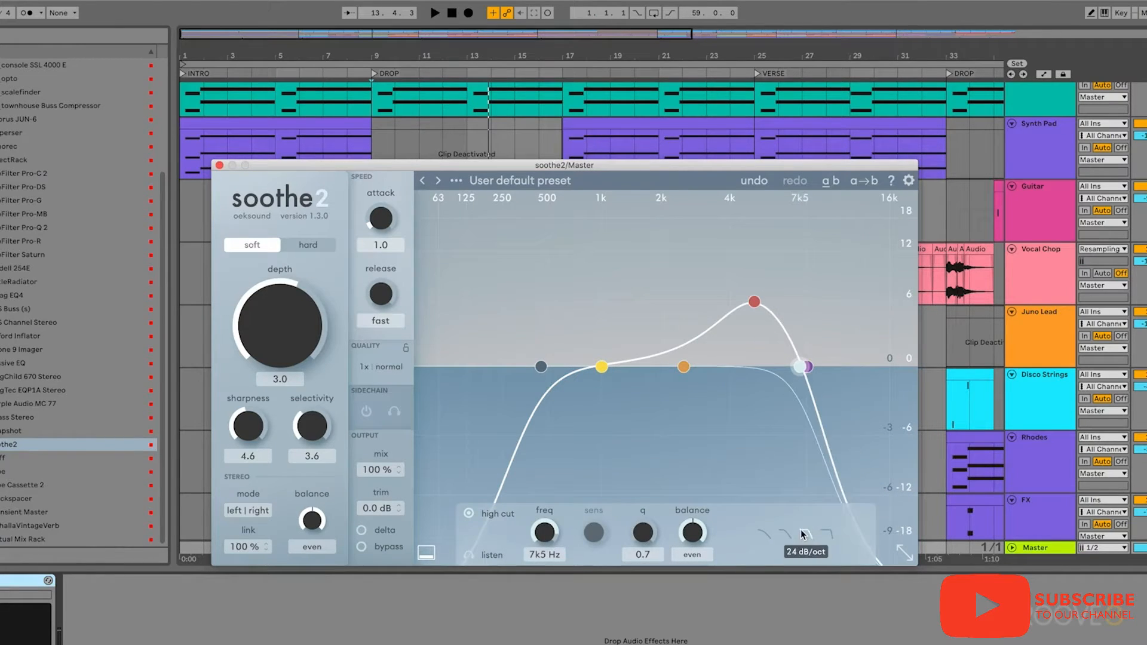
{"action": "left_click", "coordinate": [541, 368]}
{"action": "left_click", "coordinate": [806, 533]}
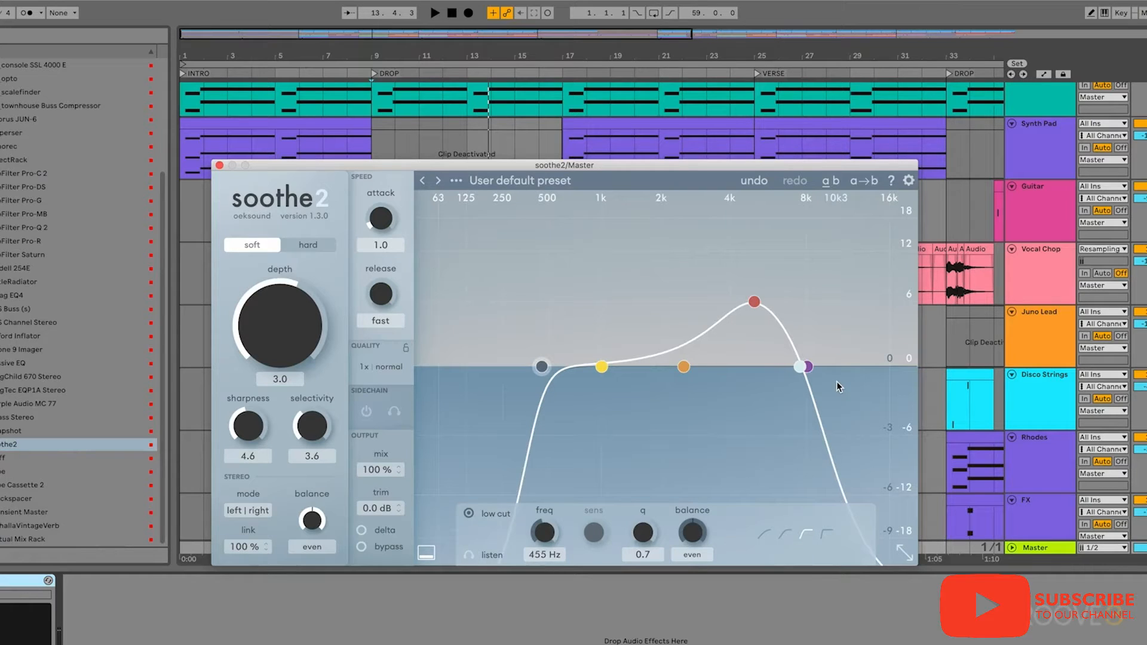
- Move the band 3 peak down to about 2 kHz and widen it to a q of 0.3
{"action": "left_click_drag", "start_coordinate": [748, 310], "coordinate": [679, 310]}
{"action": "scroll", "coordinate": [678, 310], "scroll_direction": "down", "scroll_amount": 5}
{"action": "scroll", "coordinate": [679, 309], "scroll_direction": "down", "scroll_amount": 2}
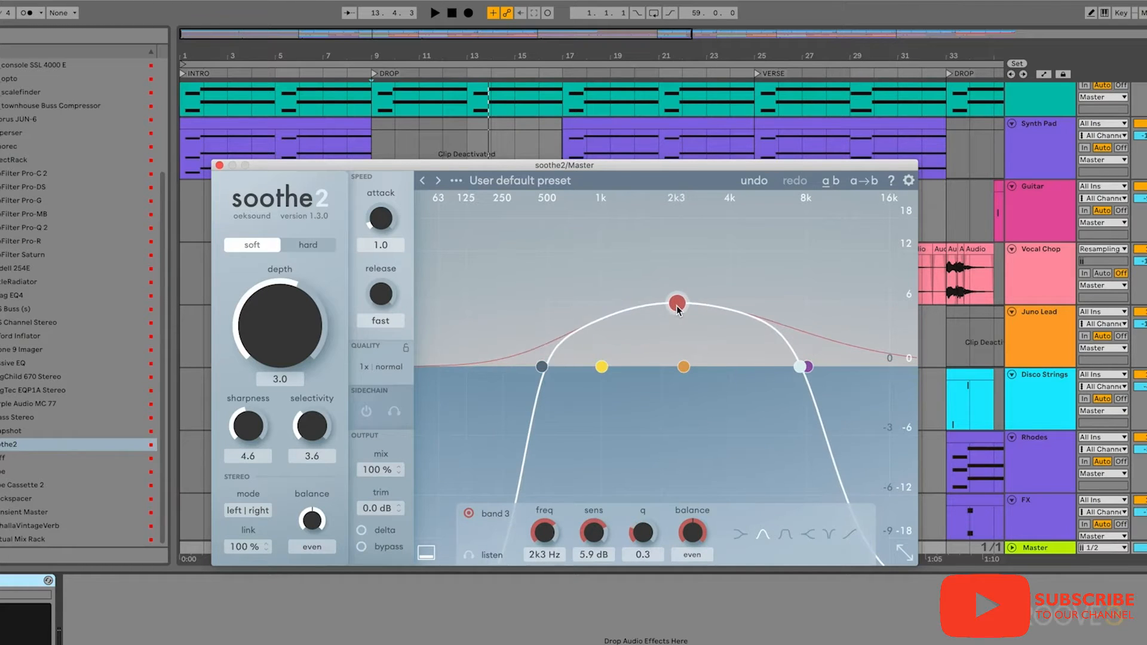
{"action": "left_click_drag", "start_coordinate": [679, 309], "coordinate": [667, 303]}
- Fine-tune the high cut to about 7.8 kHz and the low cut to about 410 Hz, giving the low cut a gentler slope
{"action": "left_click_drag", "start_coordinate": [802, 367], "coordinate": [807, 367]}
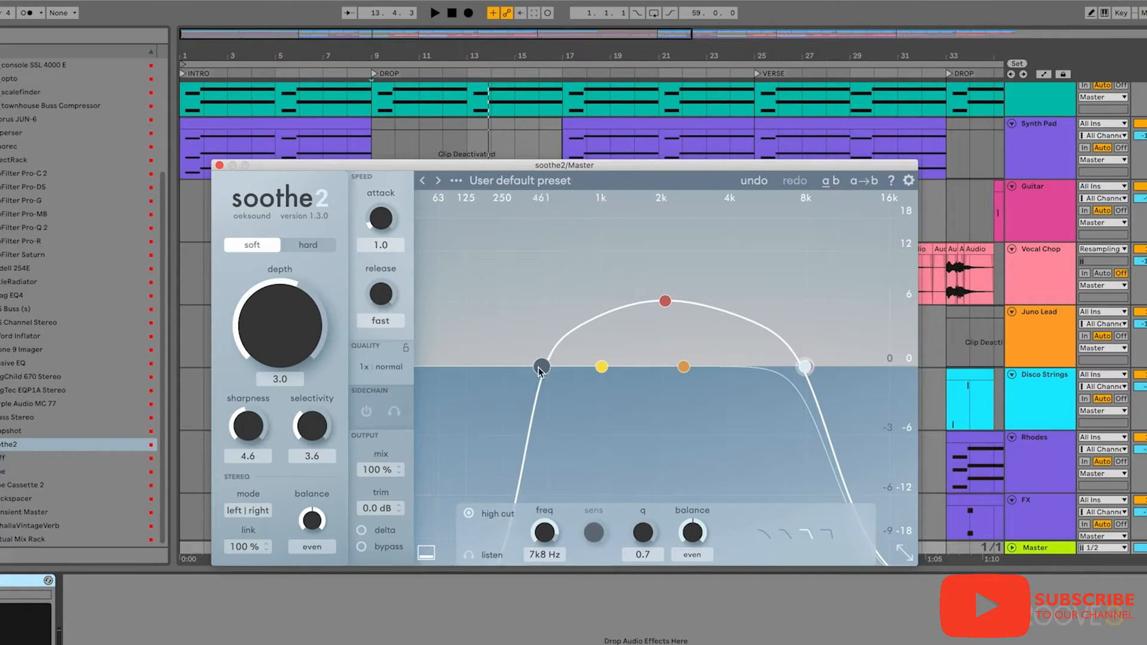
{"action": "left_click_drag", "start_coordinate": [541, 366], "coordinate": [535, 367]}
{"action": "left_click", "coordinate": [770, 531]}
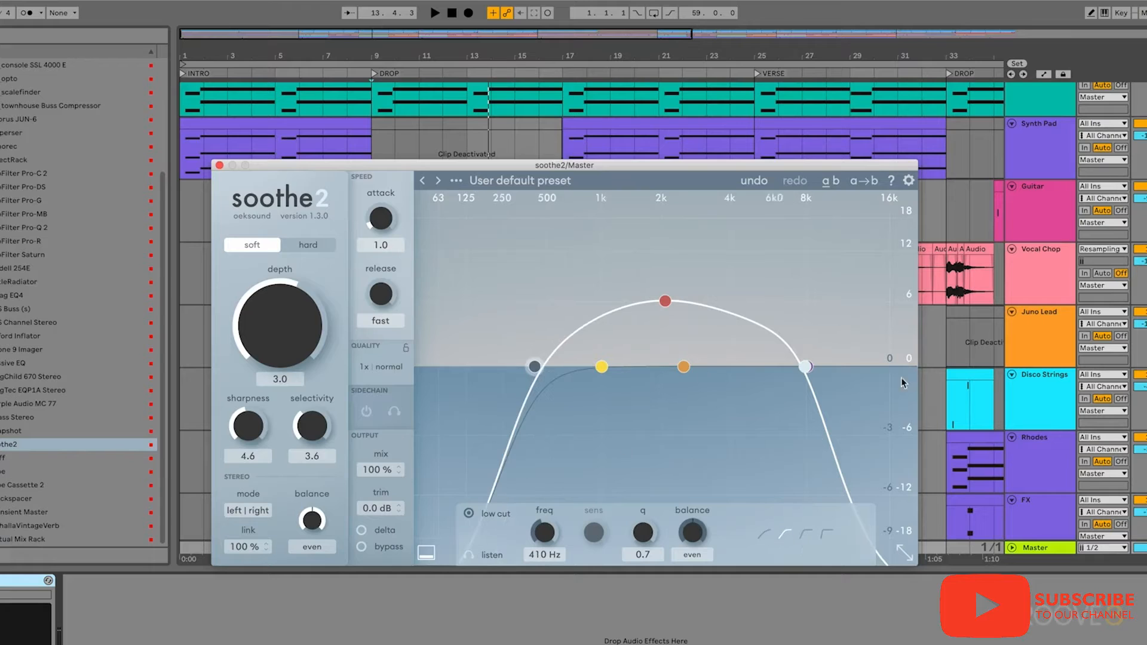
- Compare the drop played with delta on and with delta off to check the reshaped curve
{"action": "left_click", "coordinate": [362, 531]}
{"action": "key", "text": "space"}
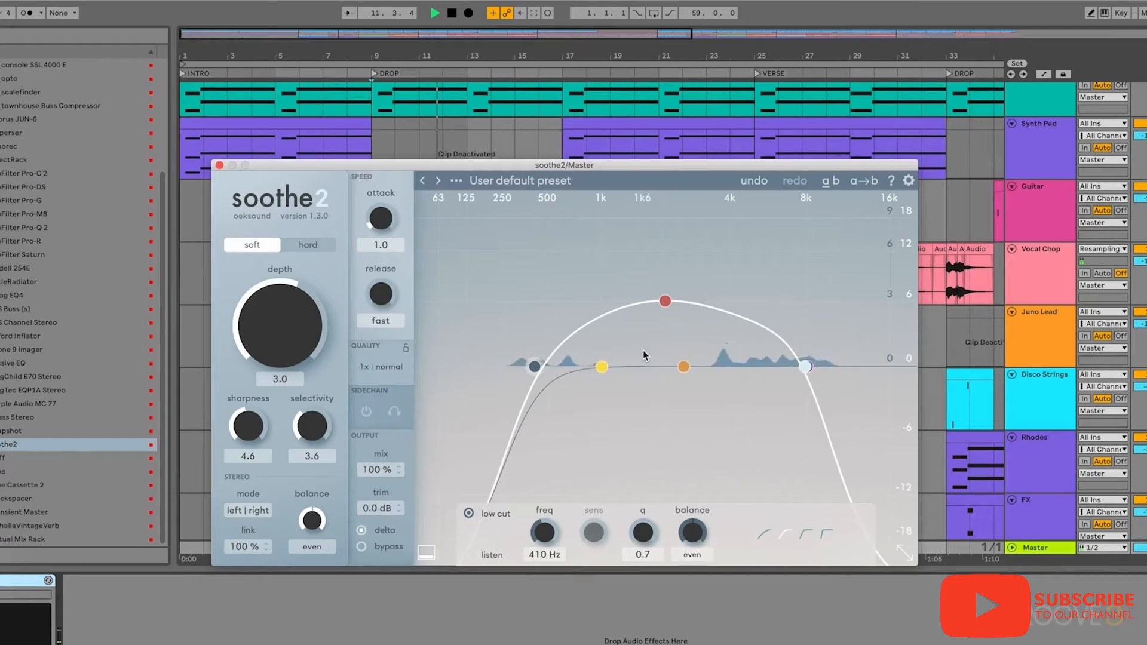
{"action": "key", "text": "space"}
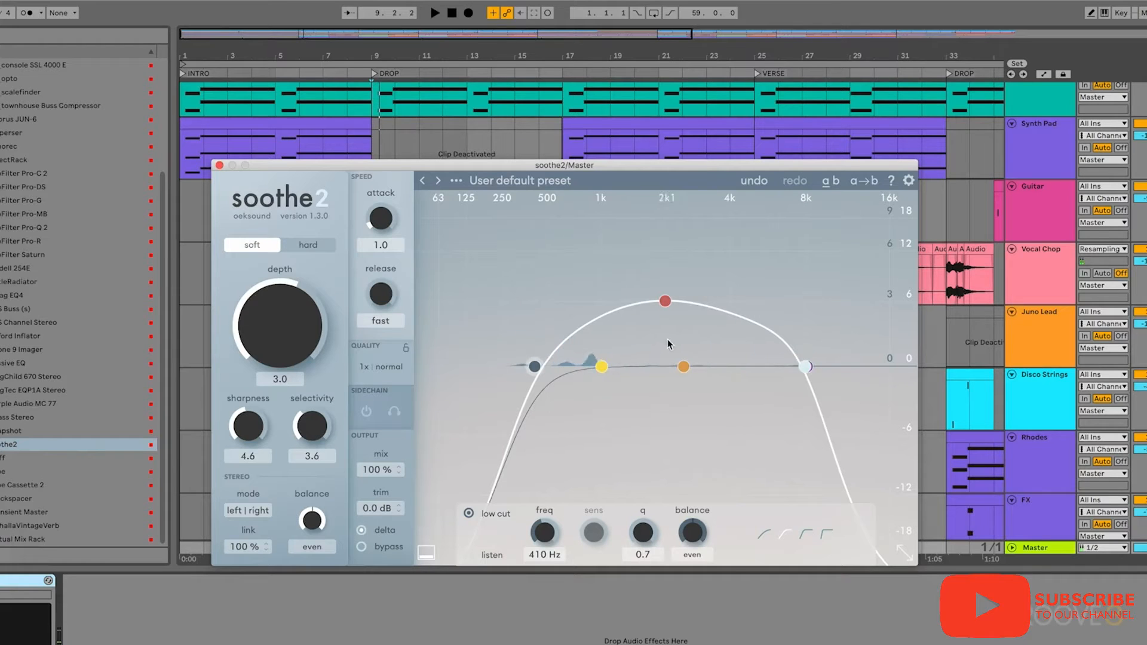
{"action": "left_click", "coordinate": [363, 530]}
{"action": "key", "text": "space"}
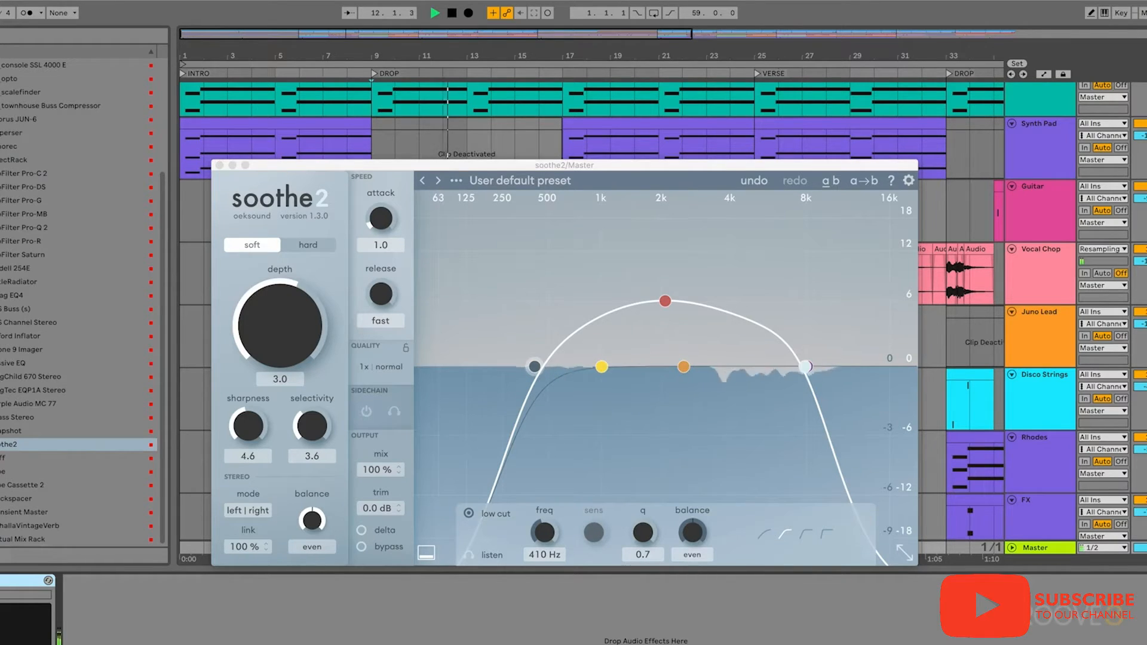
{"action": "key", "text": "space"}
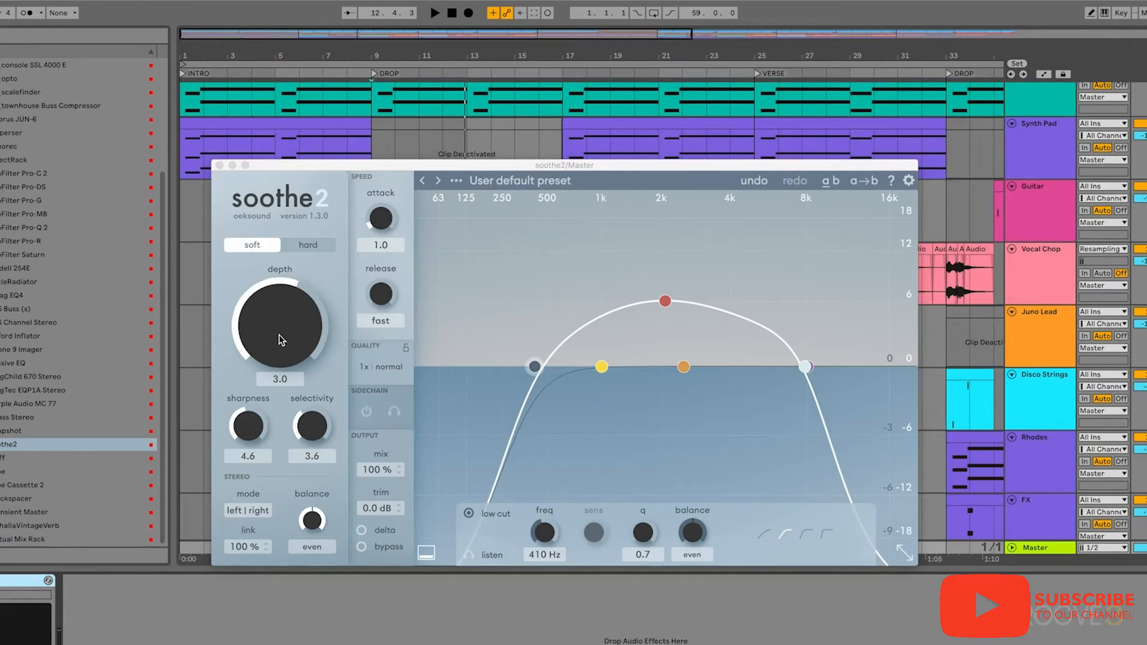
- Set the depth to 18.0 and play the drop to hear the extreme reduction
{"action": "left_click_drag", "start_coordinate": [279, 334], "coordinate": [270, 216]}
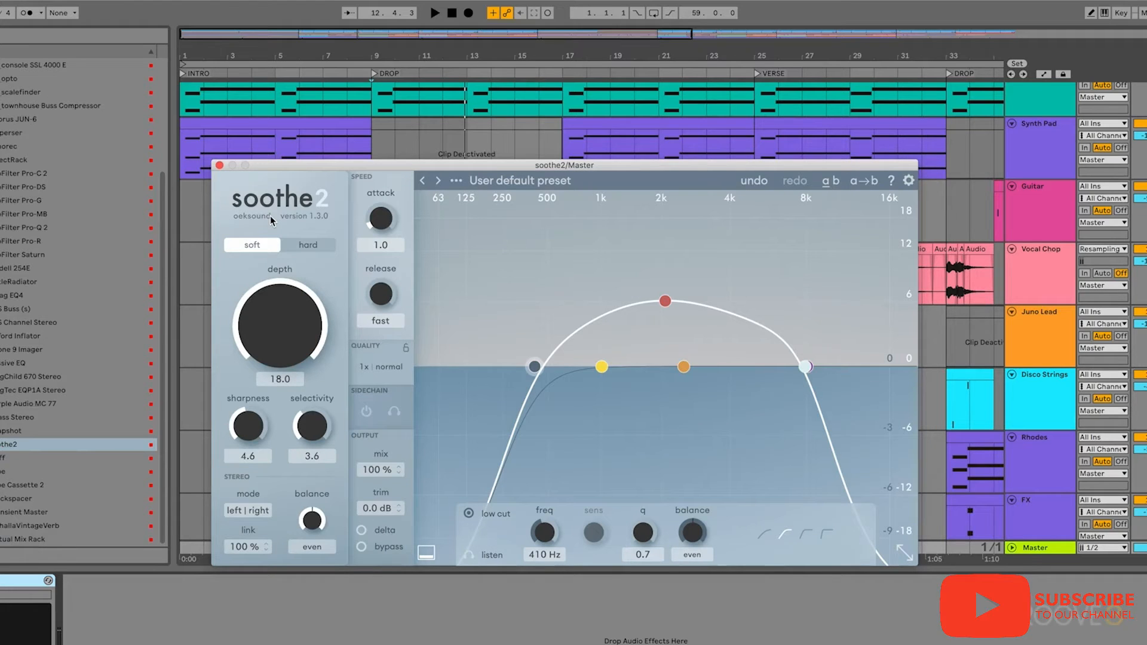
{"action": "key", "text": "space"}
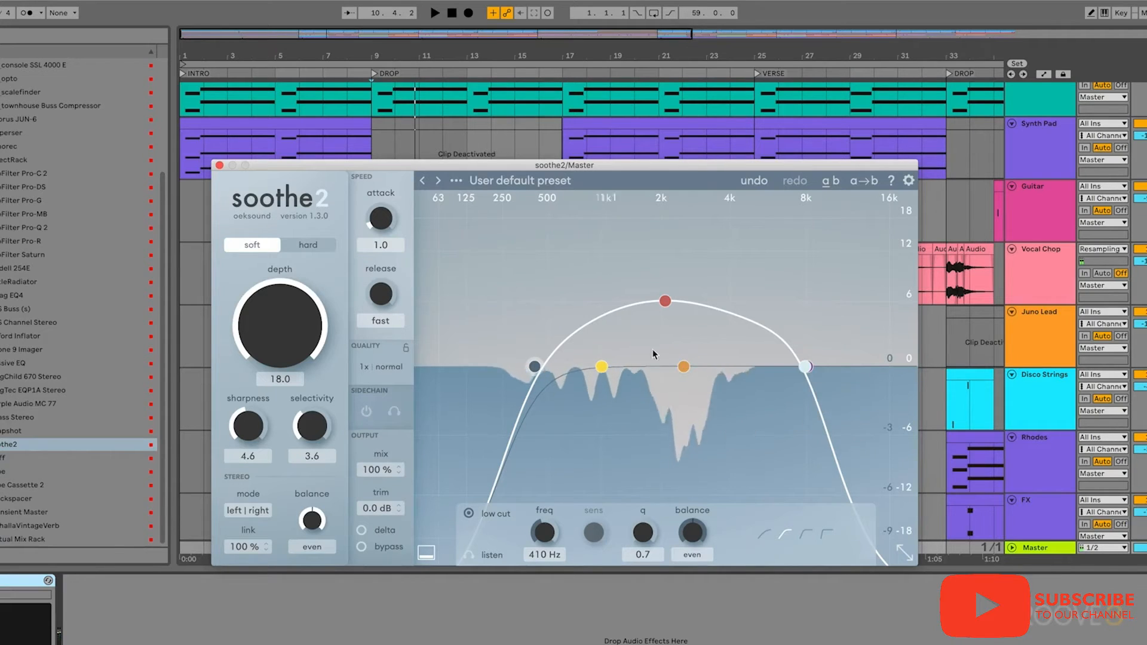
{"action": "key", "text": "space"}
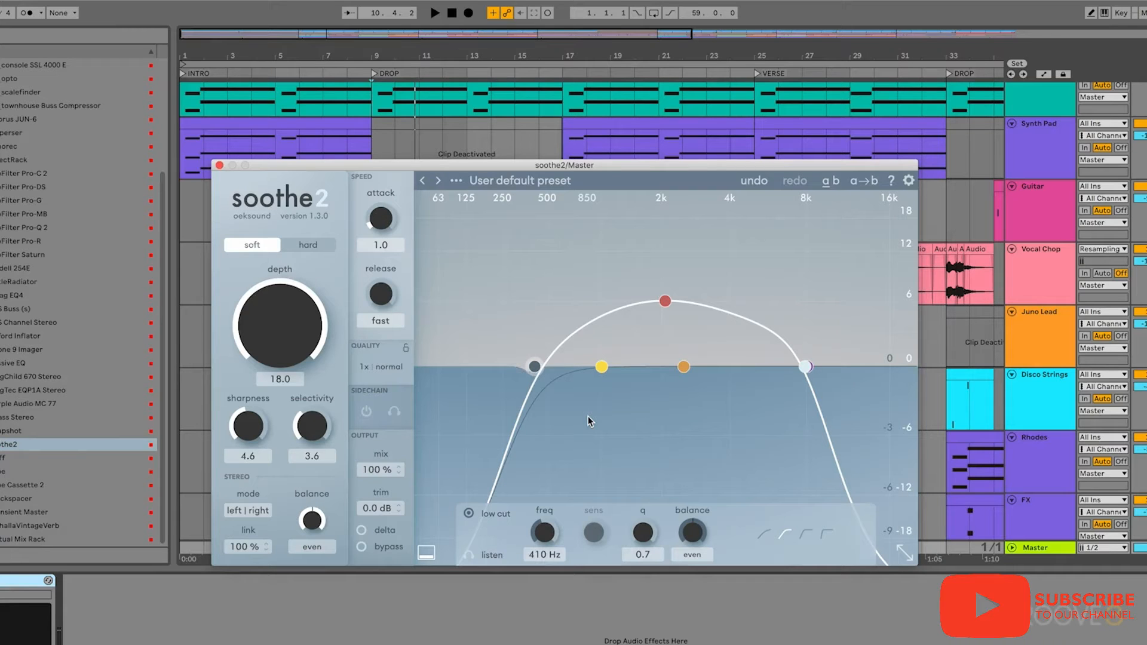
- Adjust the sharpness during playback of the drop, trying 8.7 and settling on 6.2
{"action": "key", "text": "space"}
{"action": "left_click_drag", "start_coordinate": [252, 431], "coordinate": [271, 358]}
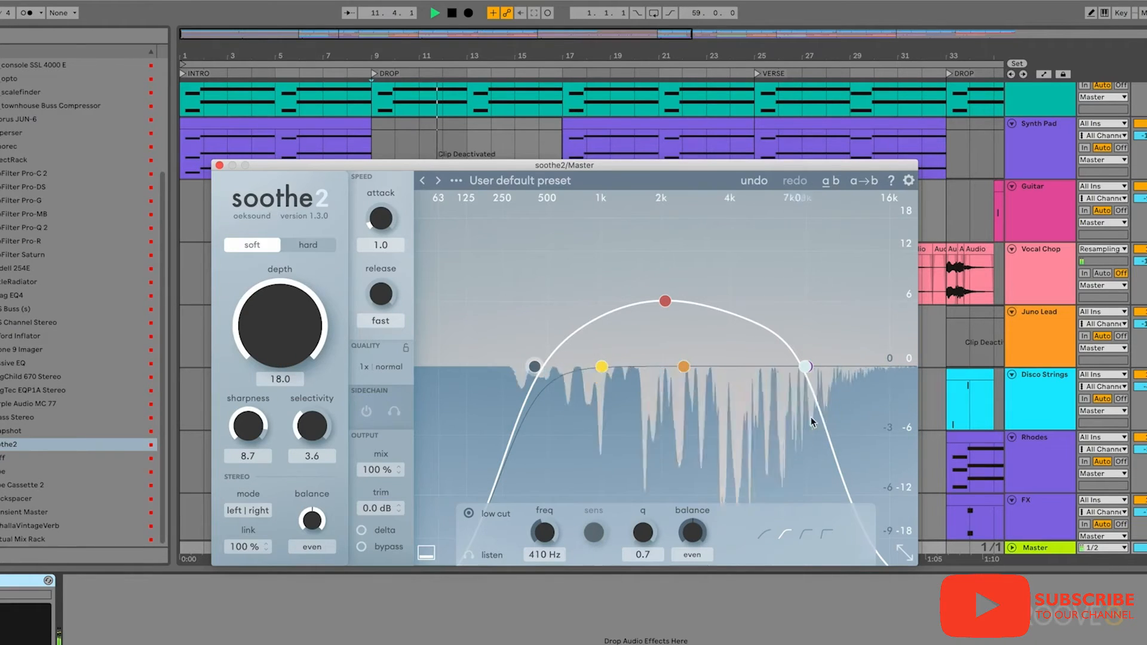
{"action": "left_click_drag", "start_coordinate": [231, 430], "coordinate": [234, 471]}
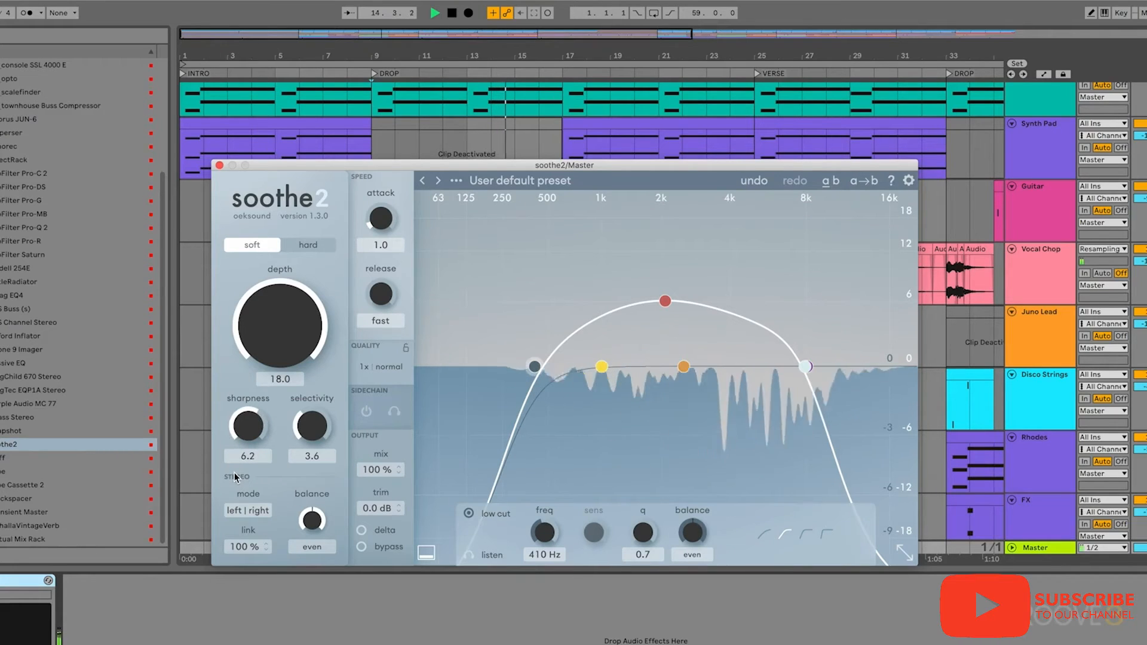
{"action": "key", "text": "space"}
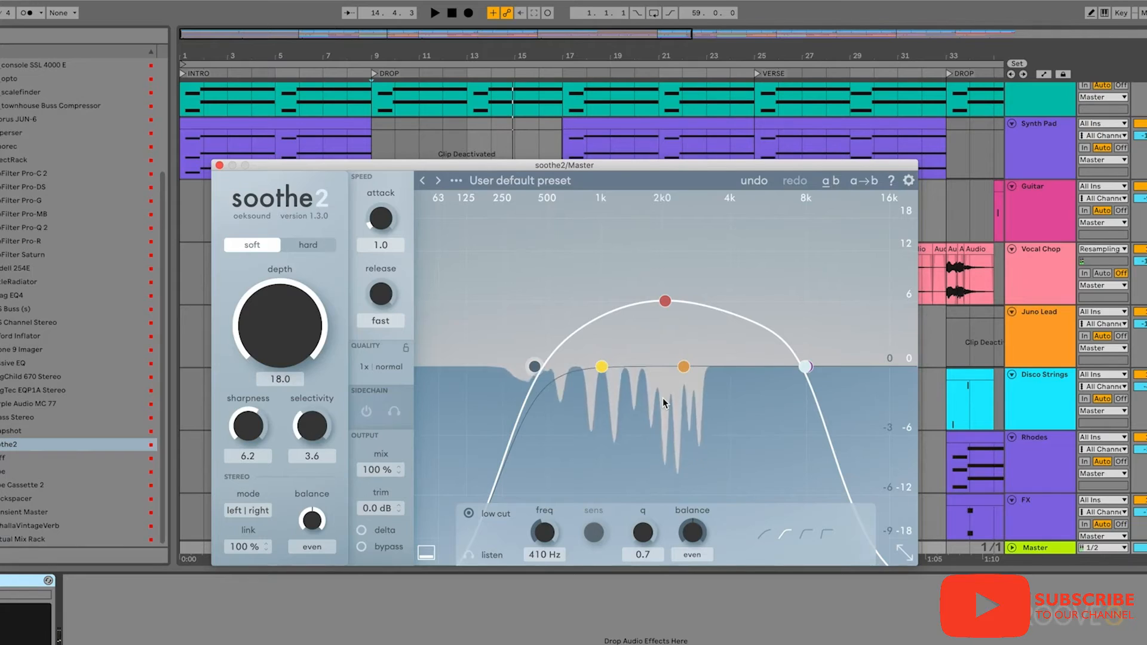
- Lower the depth to 3.6 and trim it to 3.3 while listening to the song from the drop
{"action": "left_click_drag", "start_coordinate": [284, 298], "coordinate": [299, 402]}
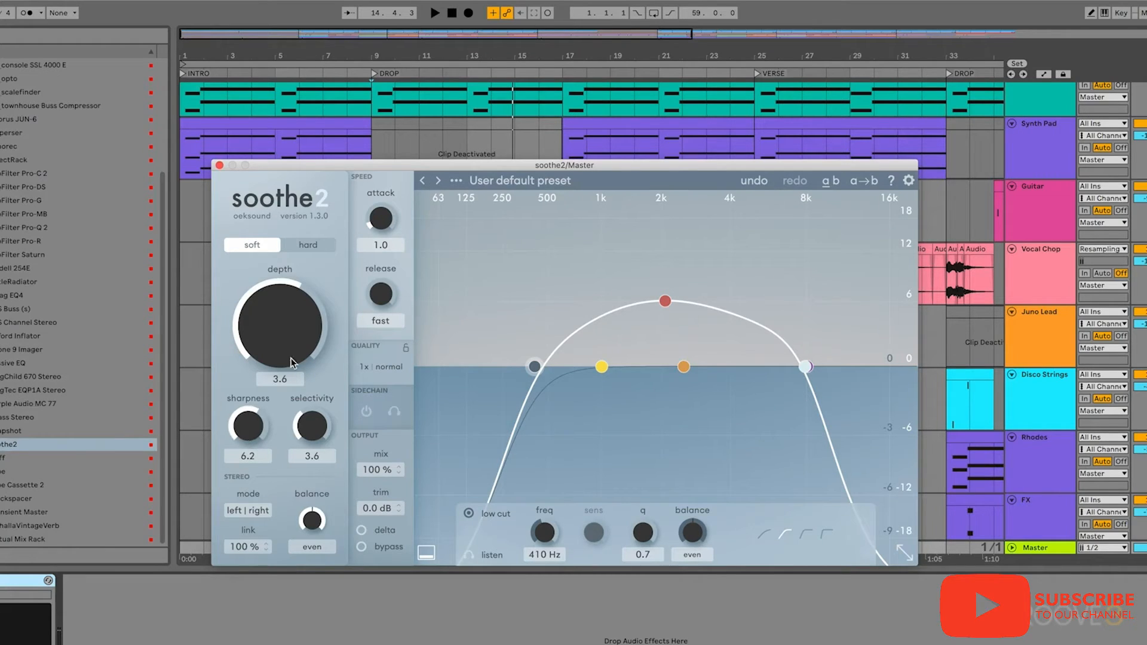
{"action": "key", "text": "space"}
{"action": "mouse_move", "coordinate": [293, 346]}
{"action": "left_mouse_down"}
{"action": "mouse_move", "coordinate": [294, 378]}
{"action": "mouse_move", "coordinate": [294, 344]}
{"action": "left_mouse_up"}
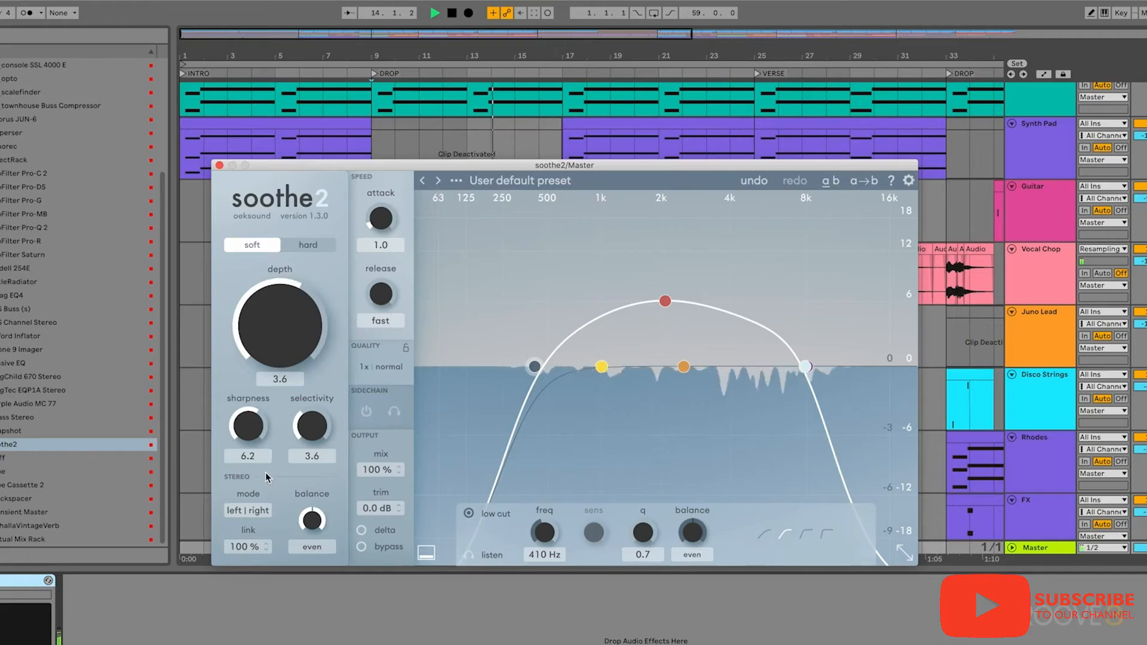
{"action": "left_click", "coordinate": [1, 581]}
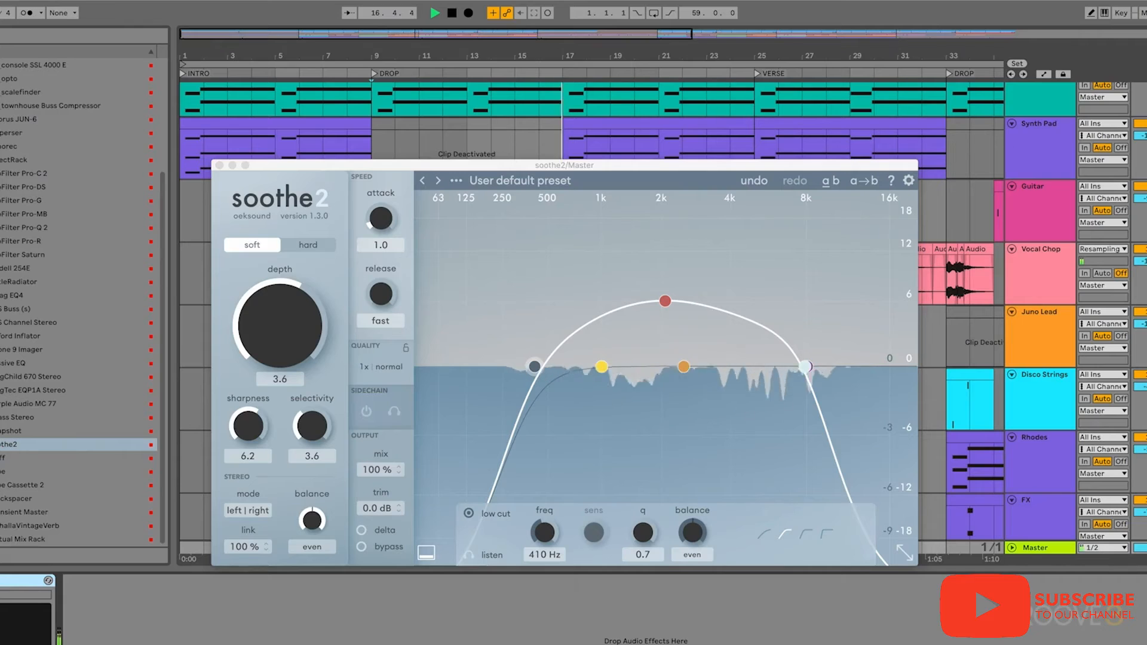
{"action": "left_click_drag", "start_coordinate": [255, 346], "coordinate": [257, 348]}
{"action": "key", "text": "space"}
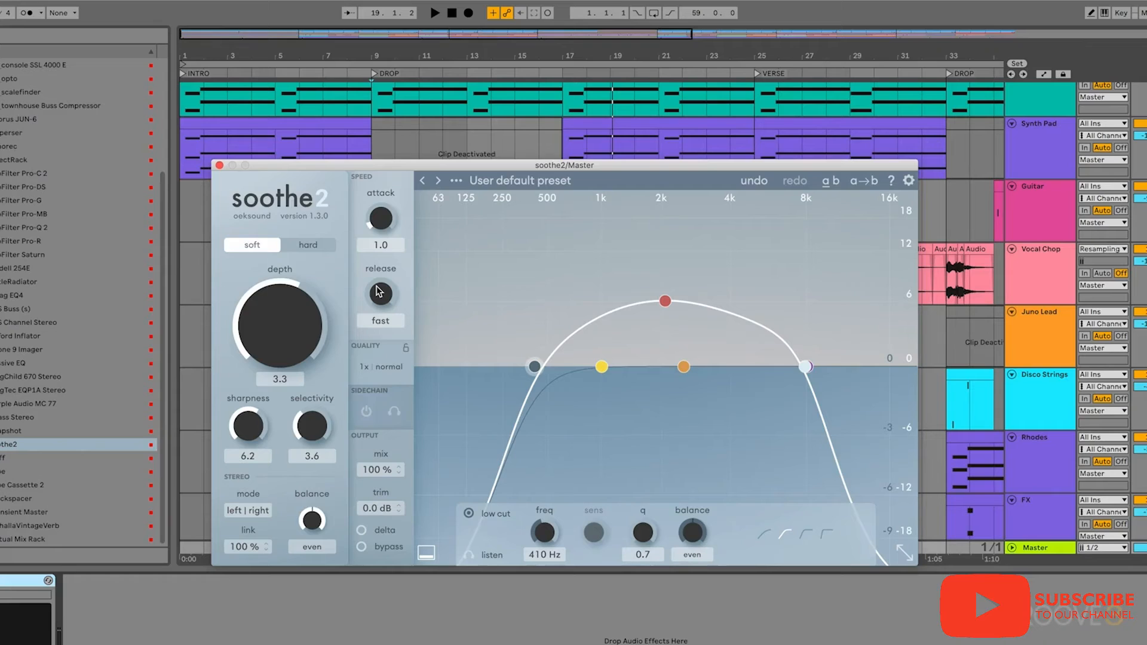
- Set the attack to fast and the depth to 18.0
{"action": "left_click_drag", "start_coordinate": [380, 219], "coordinate": [382, 289]}
{"action": "left_click_drag", "start_coordinate": [305, 320], "coordinate": [301, 149]}
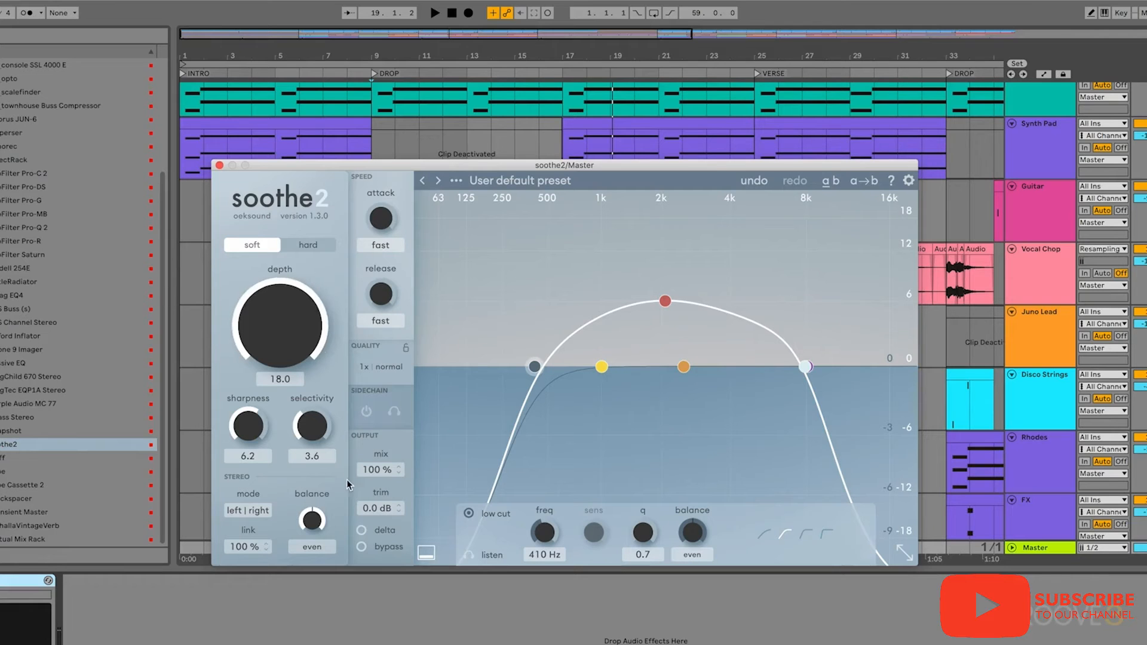
- Set the depth to 3.3 and the attack to 3.1 while auditioning the drop
{"action": "key", "text": "space"}
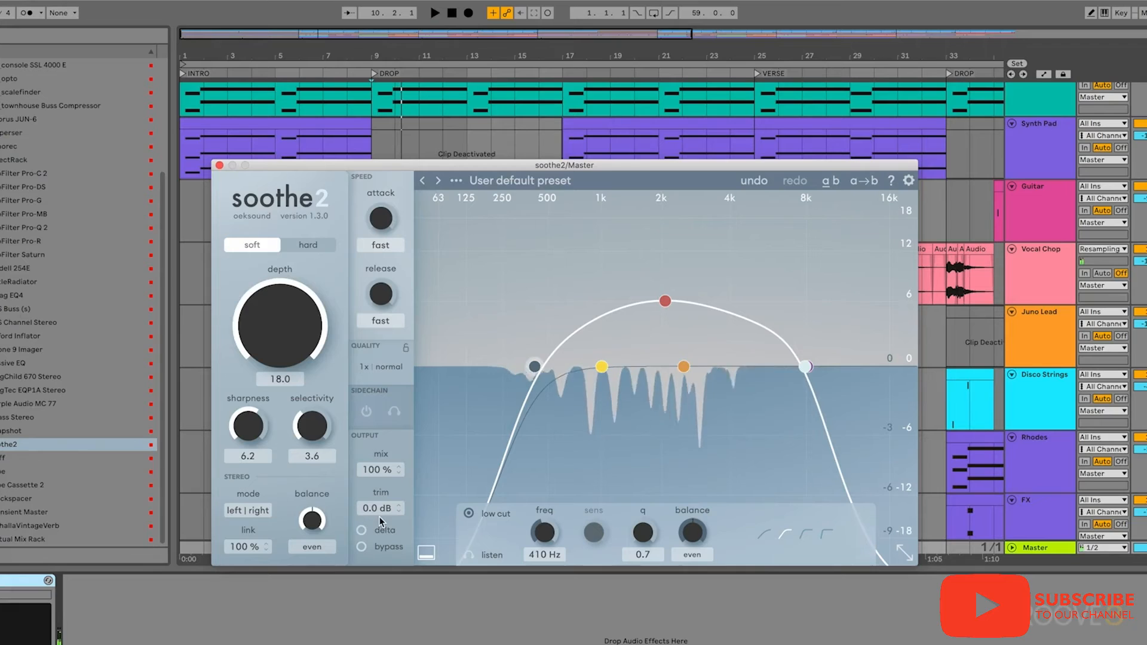
{"action": "double_click", "coordinate": [301, 326]}
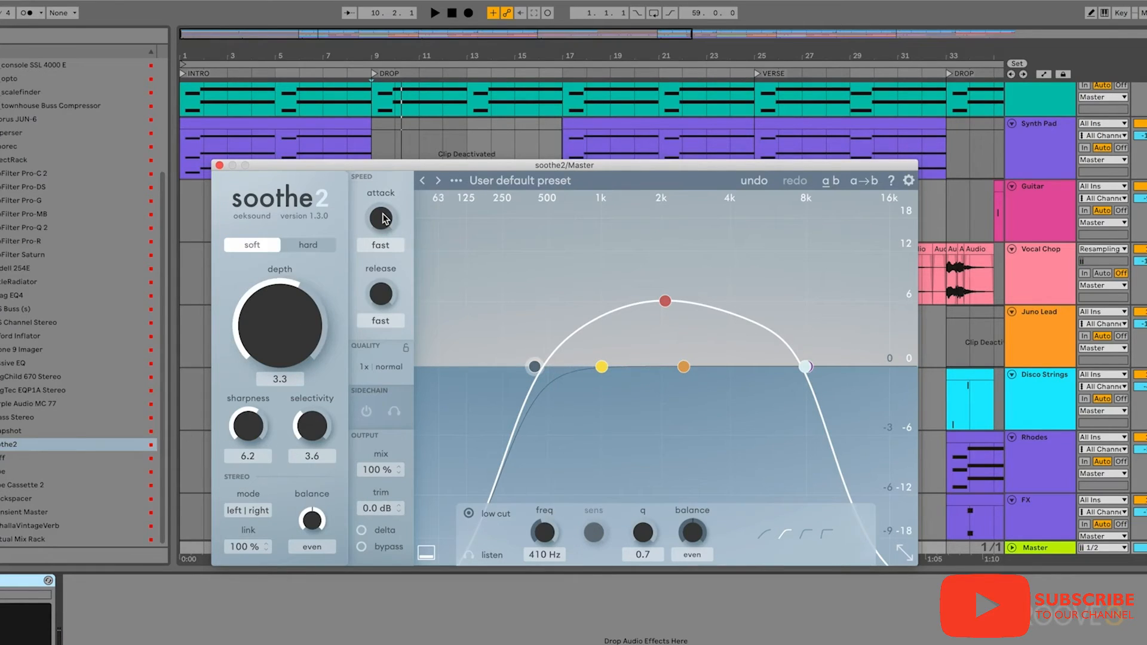
{"action": "left_click_drag", "start_coordinate": [383, 218], "coordinate": [387, 216]}
{"action": "key", "text": "space"}
{"action": "left_click_drag", "start_coordinate": [386, 221], "coordinate": [399, 264]}
{"action": "left_click_drag", "start_coordinate": [399, 260], "coordinate": [403, 205]}
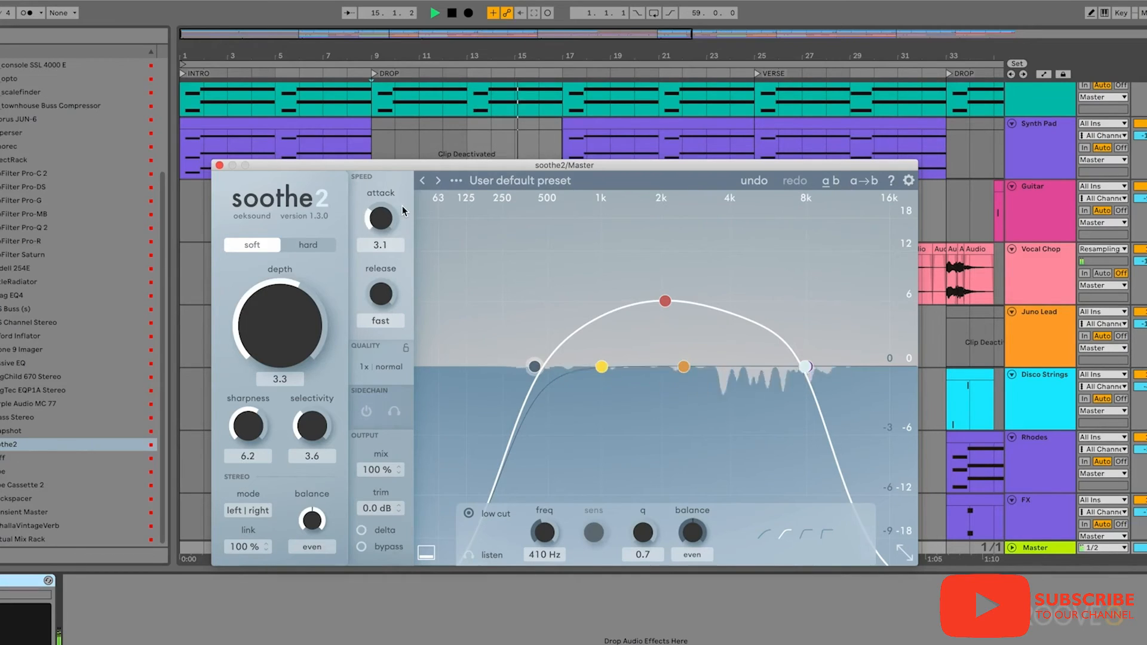
{"action": "left_click_drag", "start_coordinate": [403, 206], "coordinate": [407, 238]}
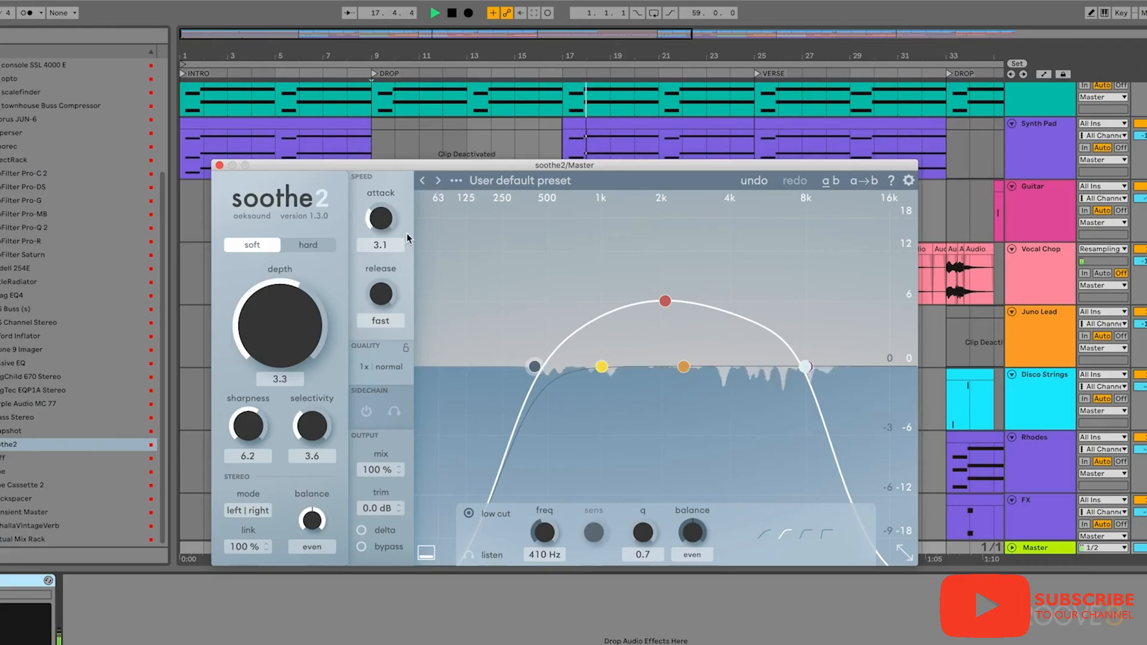
{"action": "key", "text": "space"}
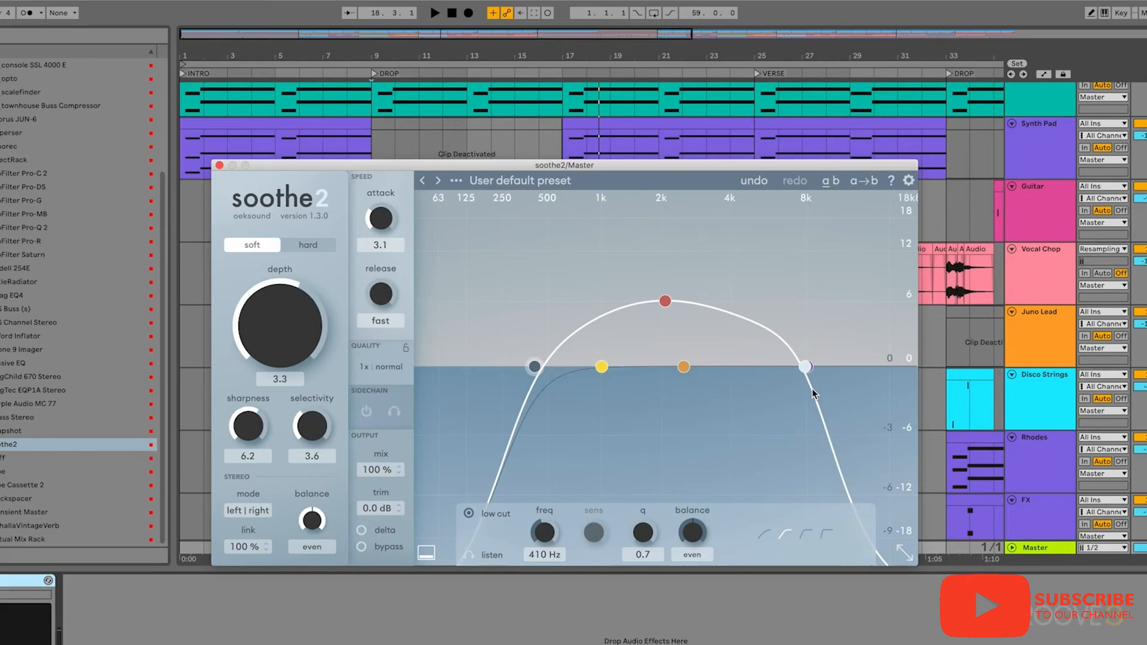
- Set the offline quality to 4x oversampling and ultra resolution
{"action": "left_click", "coordinate": [378, 370]}
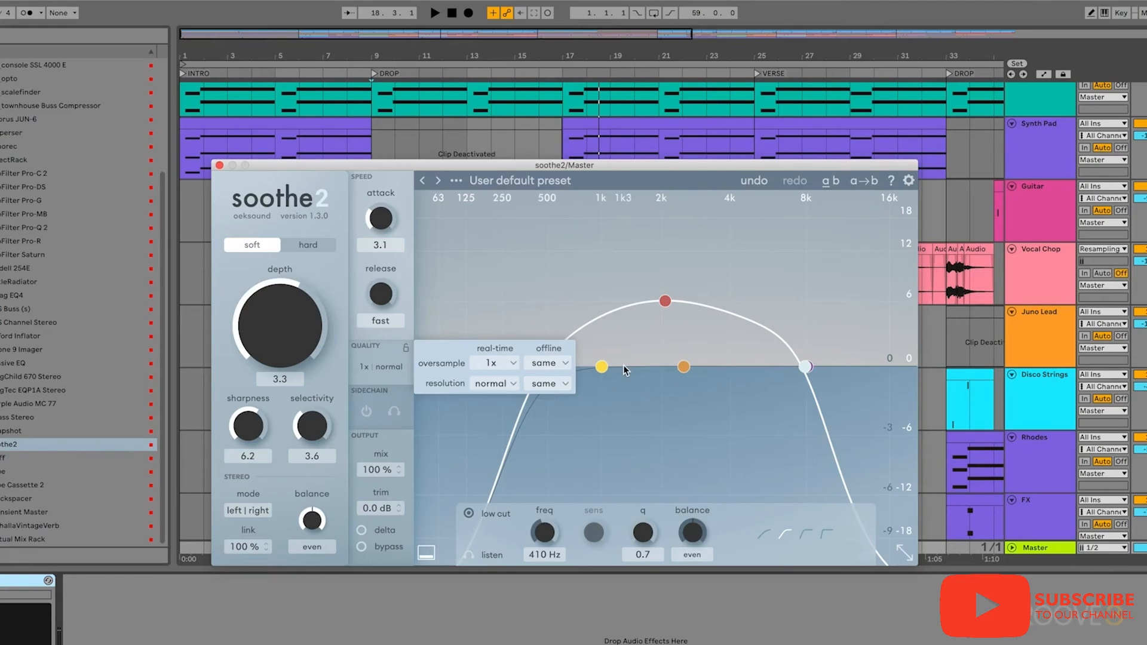
{"action": "left_click", "coordinate": [562, 362]}
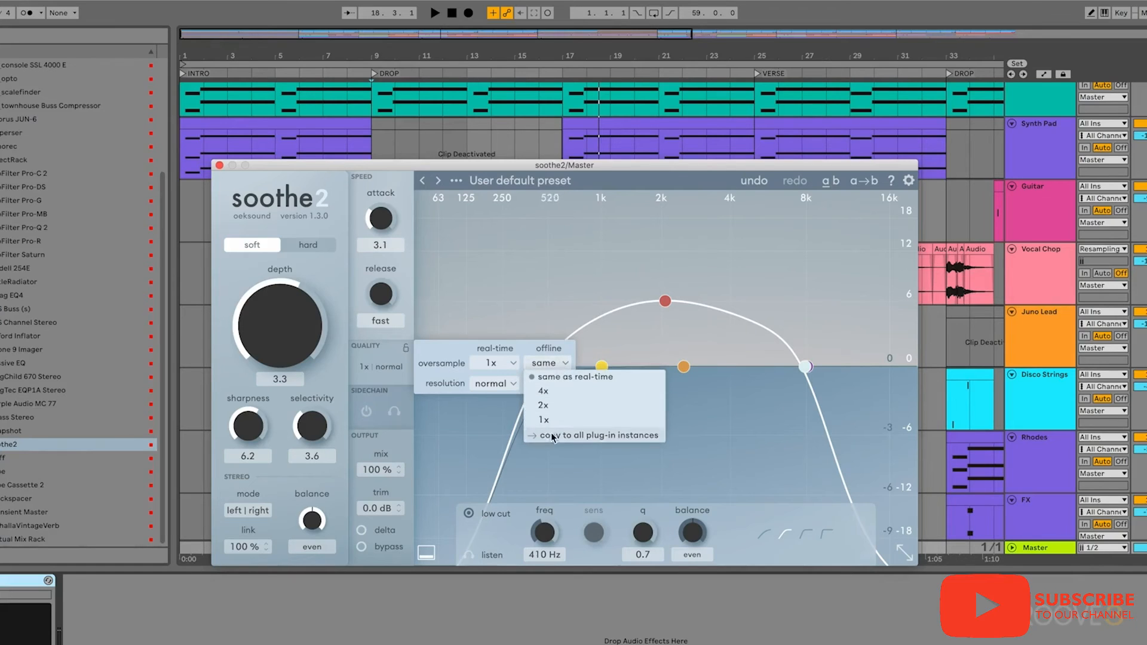
{"action": "left_click", "coordinate": [546, 397]}
{"action": "left_click", "coordinate": [546, 388]}
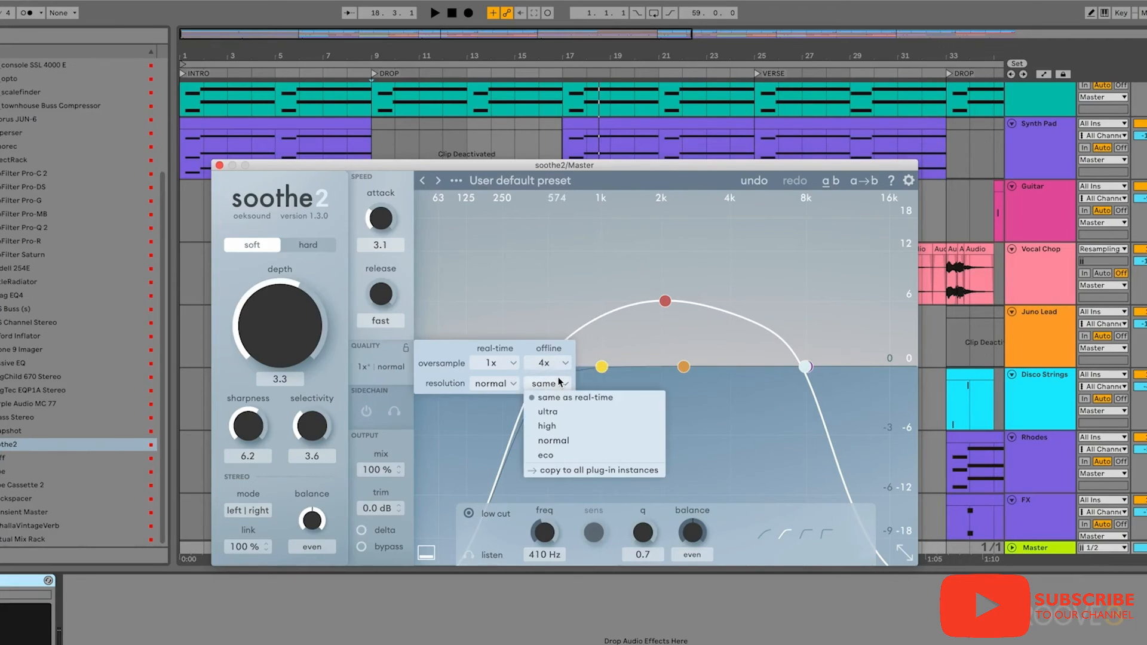
{"action": "left_click", "coordinate": [559, 410]}
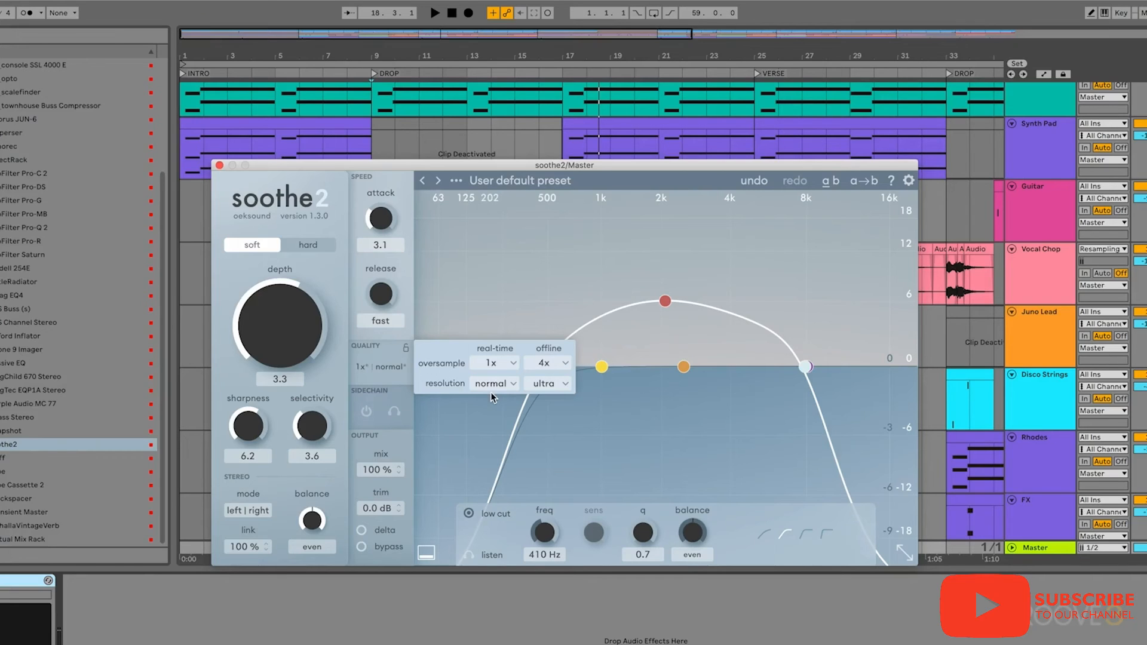
- Return the offline oversampling and resolution to same as real-time
{"action": "left_click", "coordinate": [553, 363]}
{"action": "left_click", "coordinate": [555, 381]}
{"action": "left_click", "coordinate": [550, 384]}
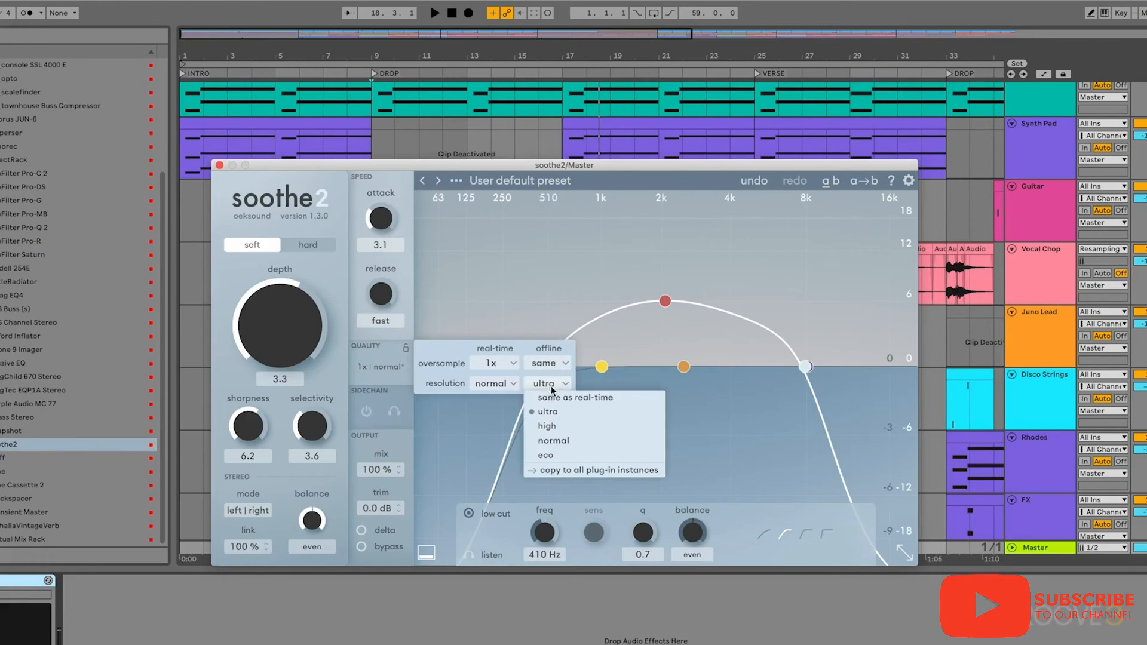
{"action": "left_click", "coordinate": [557, 398]}
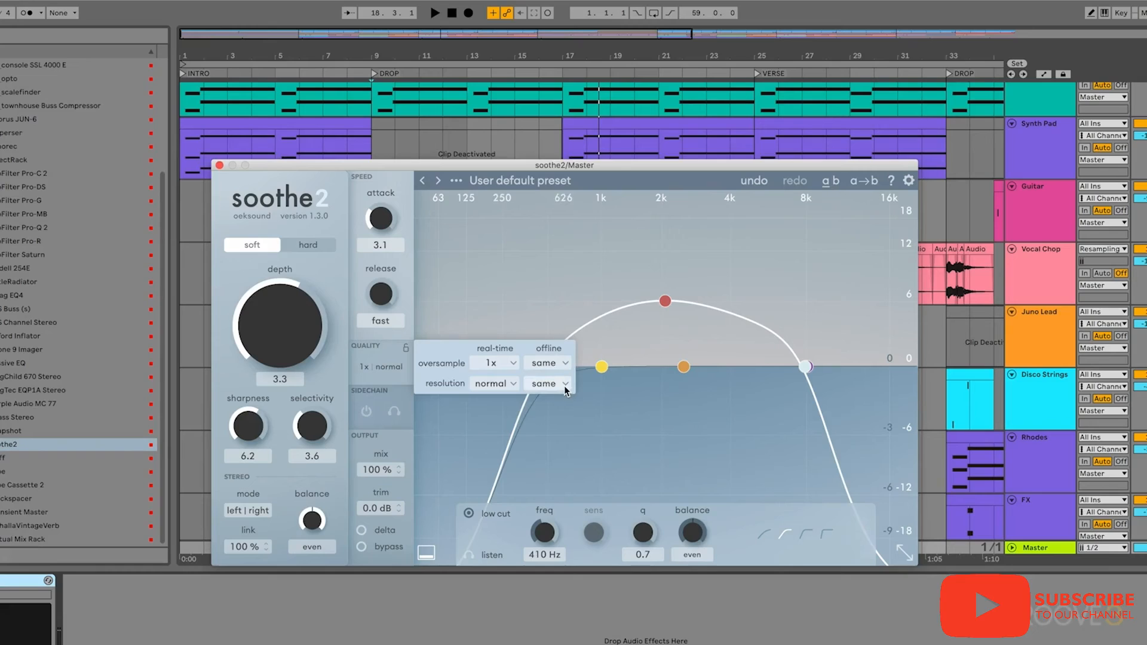
- Play the drop while switching the real-time oversampling through 4x, 2x and back to 1x
{"action": "left_click", "coordinate": [512, 364]}
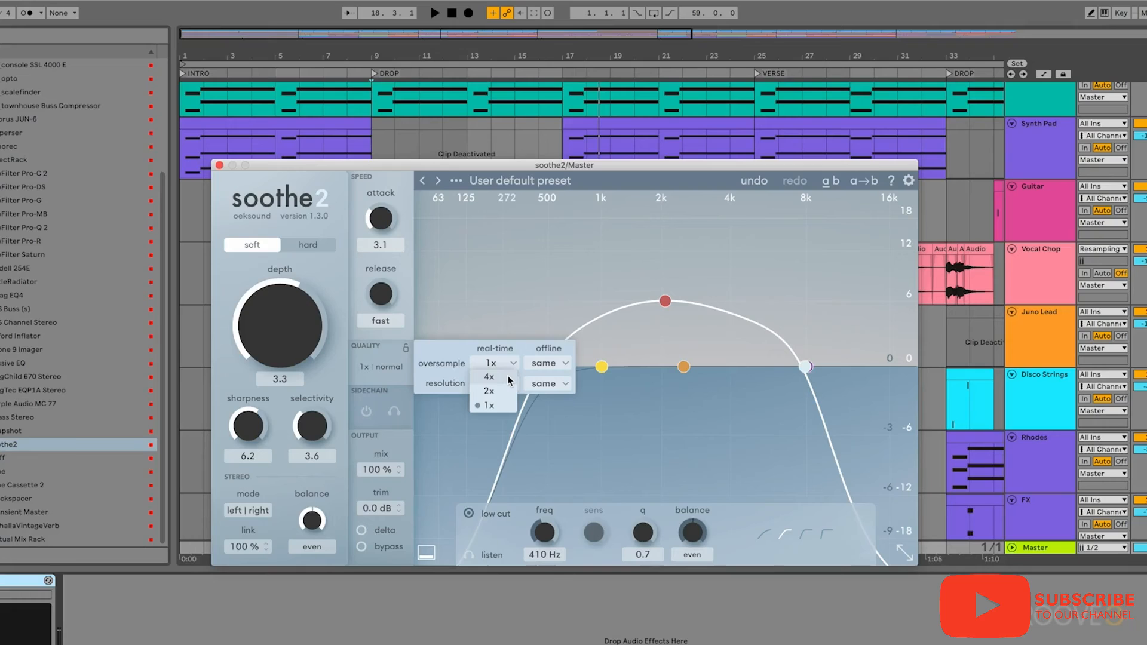
{"action": "key", "text": "space"}
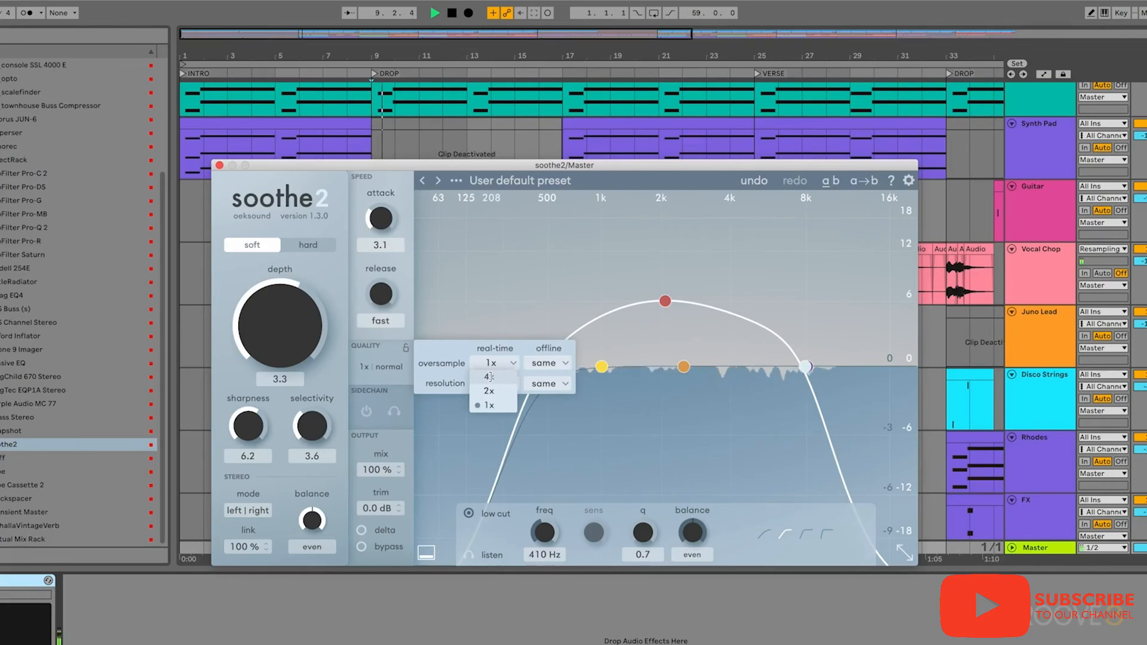
{"action": "left_click", "coordinate": [488, 377]}
{"action": "left_click", "coordinate": [499, 364]}
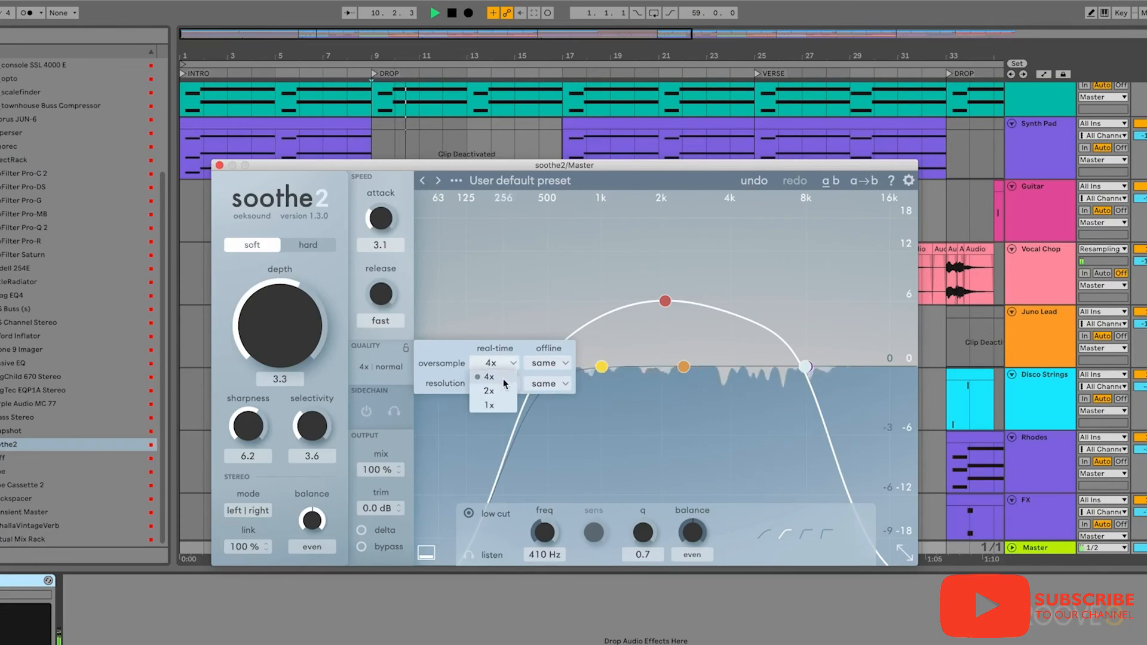
{"action": "left_click", "coordinate": [503, 391]}
{"action": "left_click", "coordinate": [499, 364]}
{"action": "left_click", "coordinate": [499, 404]}
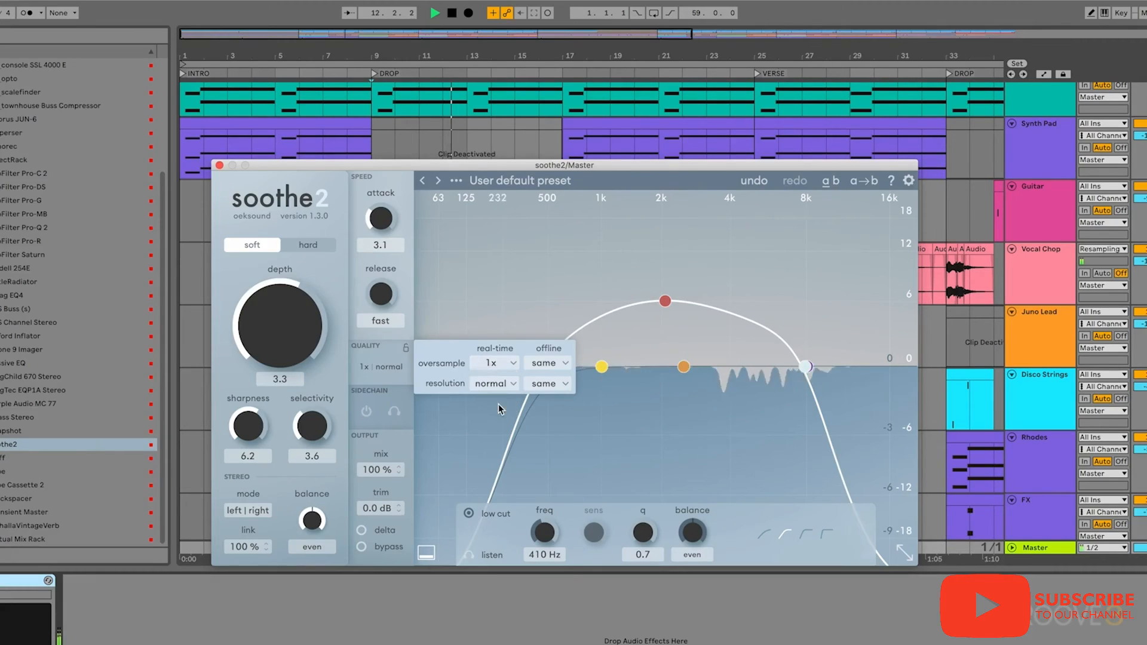
{"action": "key", "text": "space"}
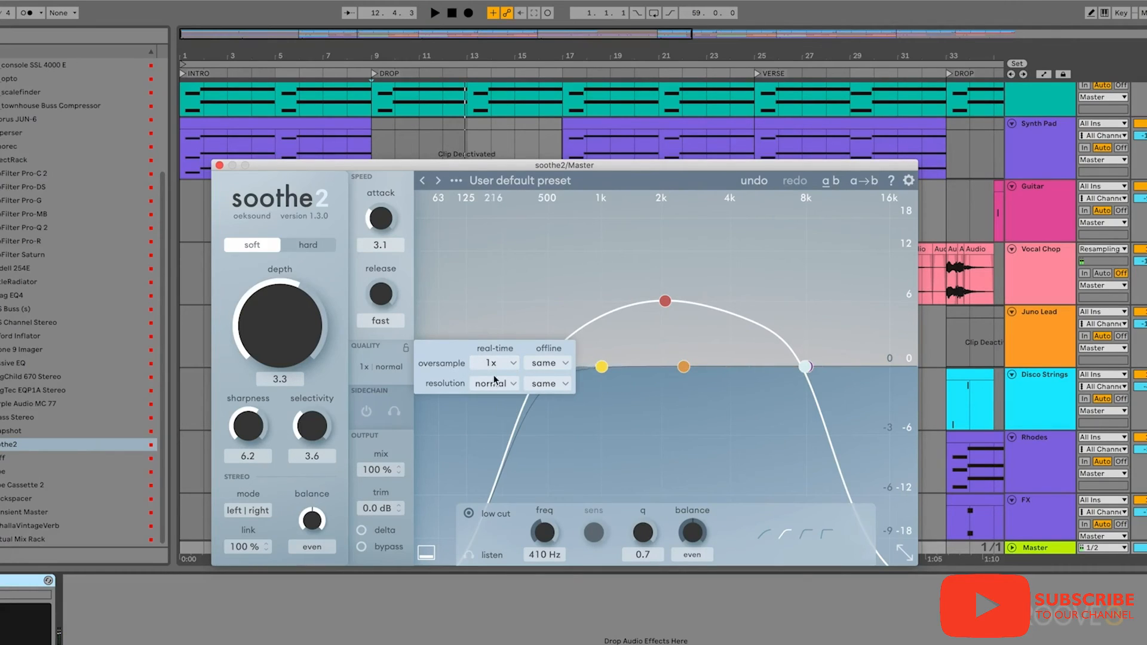
- Compare 4x and 1x real-time oversampling during playback of the drop, settling on 4x
{"action": "left_click", "coordinate": [508, 363]}
{"action": "key", "text": "space"}
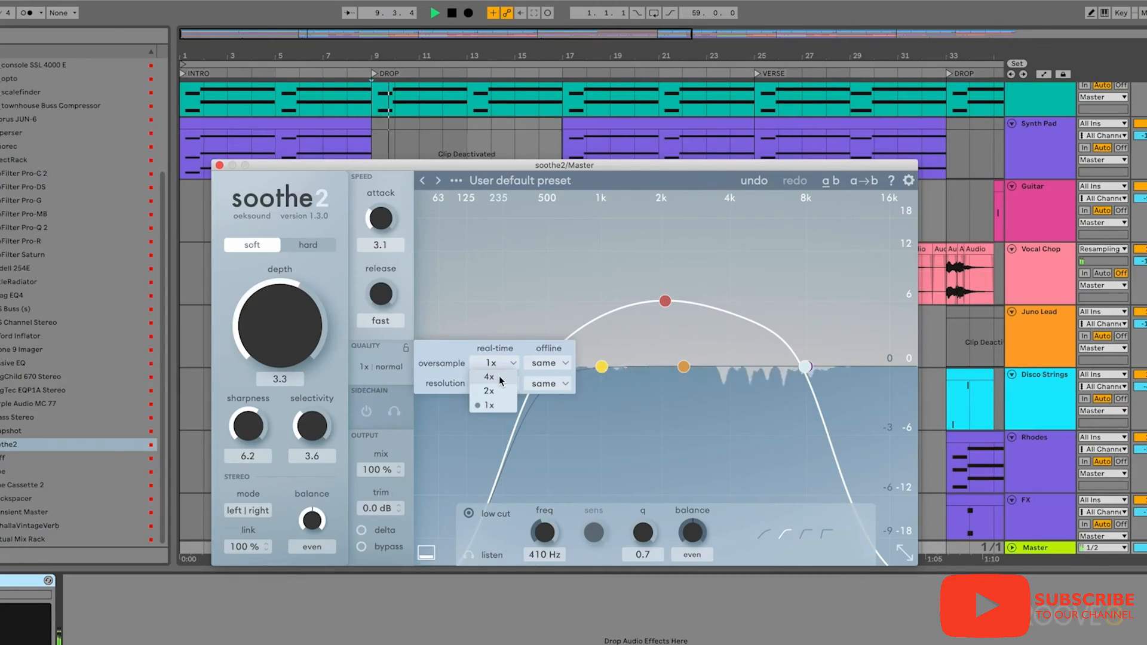
{"action": "left_click", "coordinate": [500, 377]}
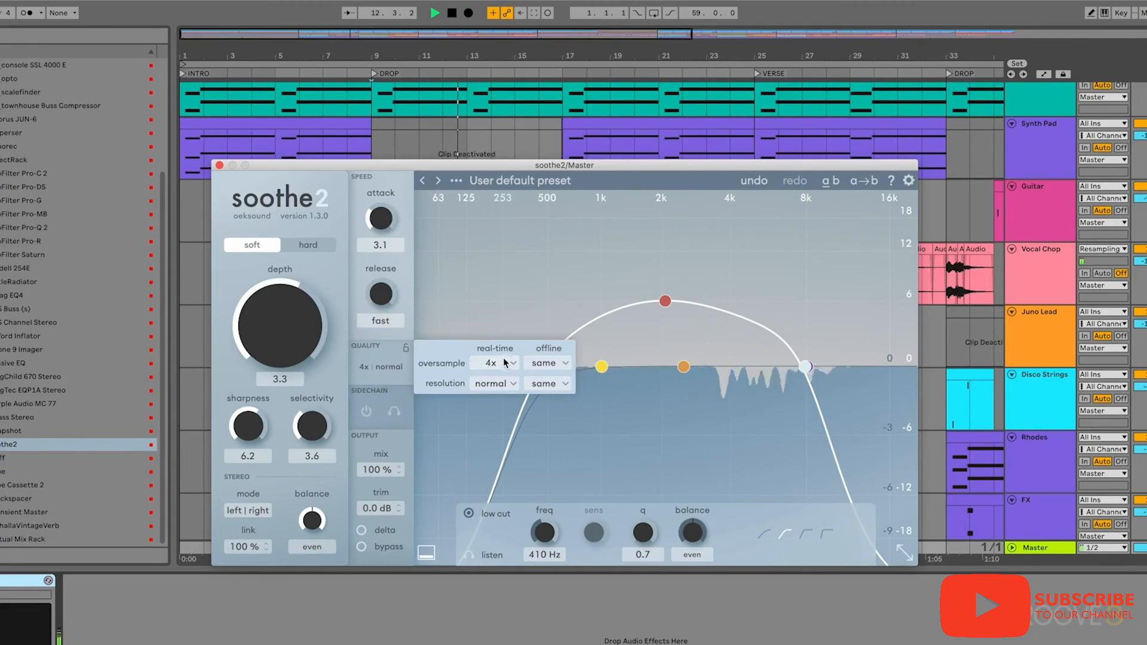
{"action": "left_click", "coordinate": [504, 360]}
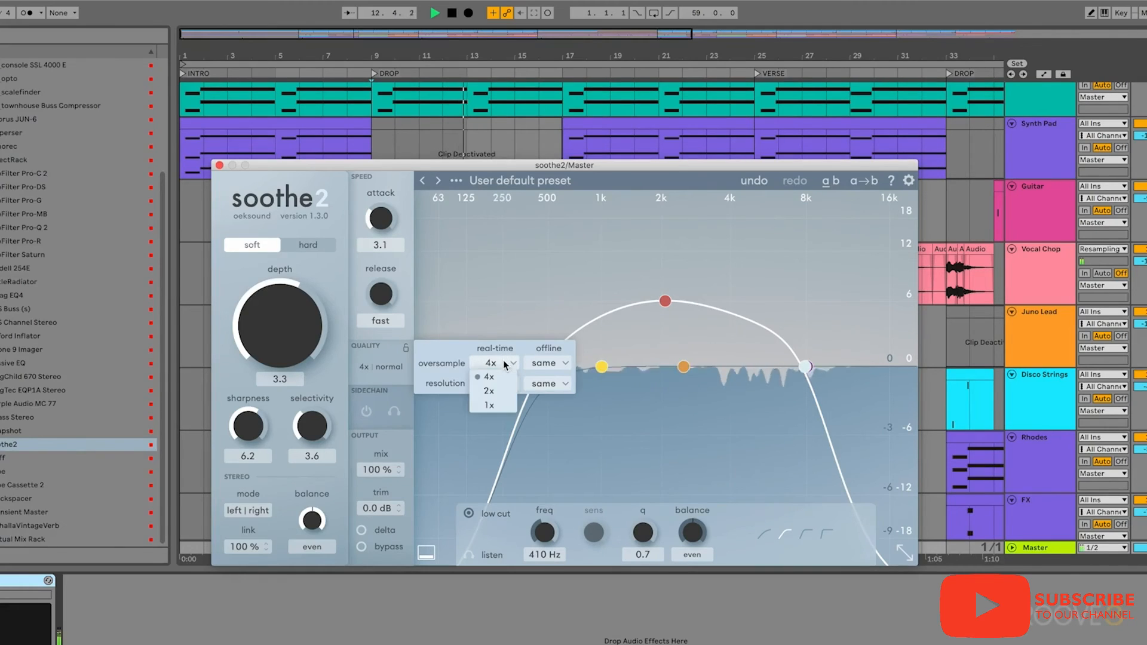
{"action": "left_click", "coordinate": [493, 405]}
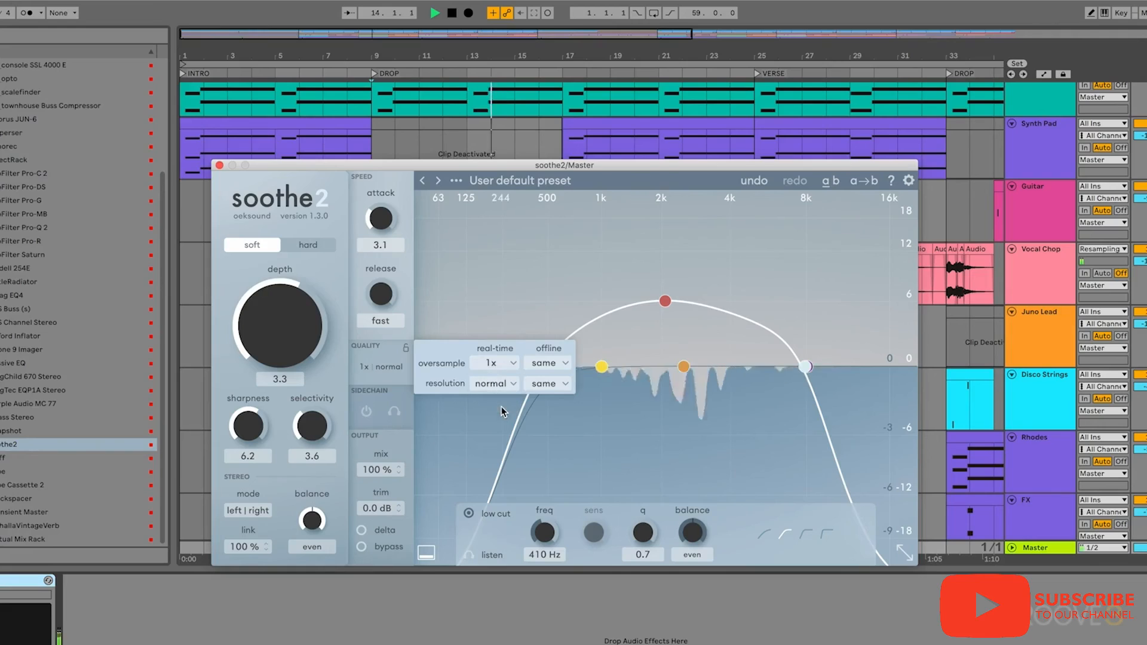
{"action": "left_click", "coordinate": [502, 364]}
{"action": "left_click", "coordinate": [496, 371]}
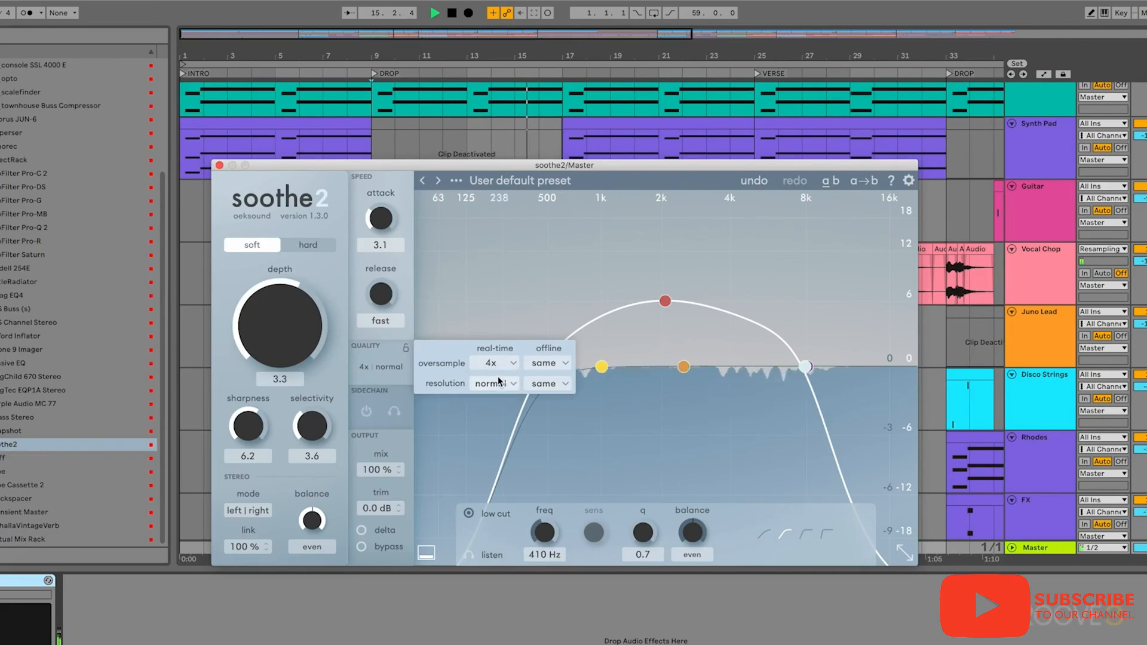
{"action": "key", "text": "space"}
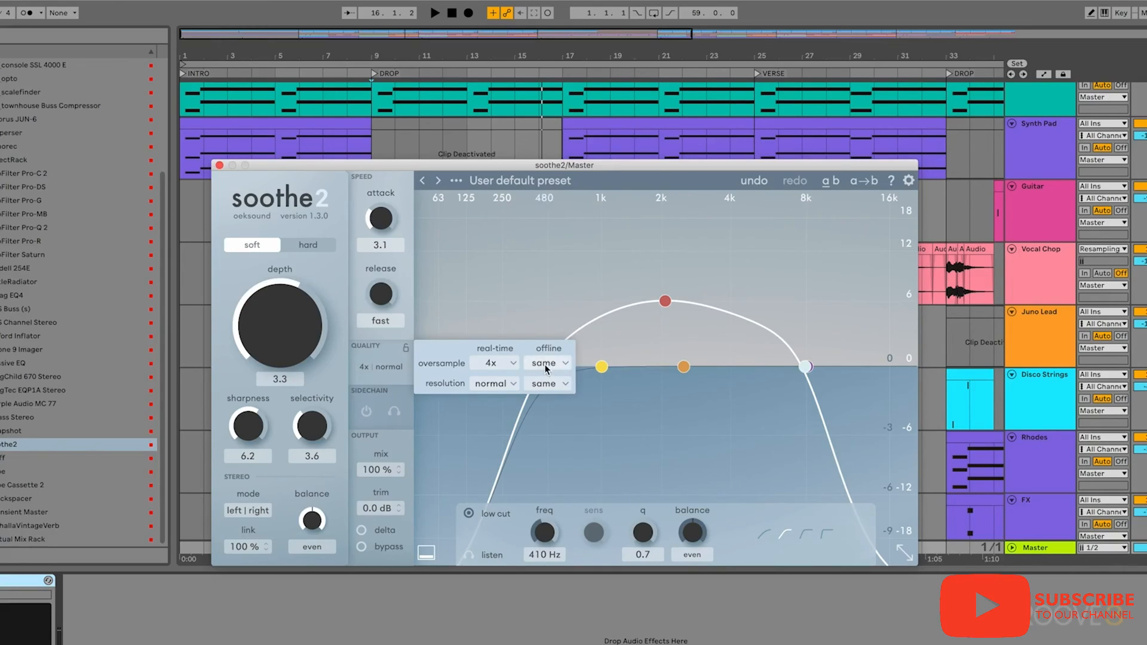
- Set the real-time resolution to eco
{"action": "left_click", "coordinate": [495, 363]}
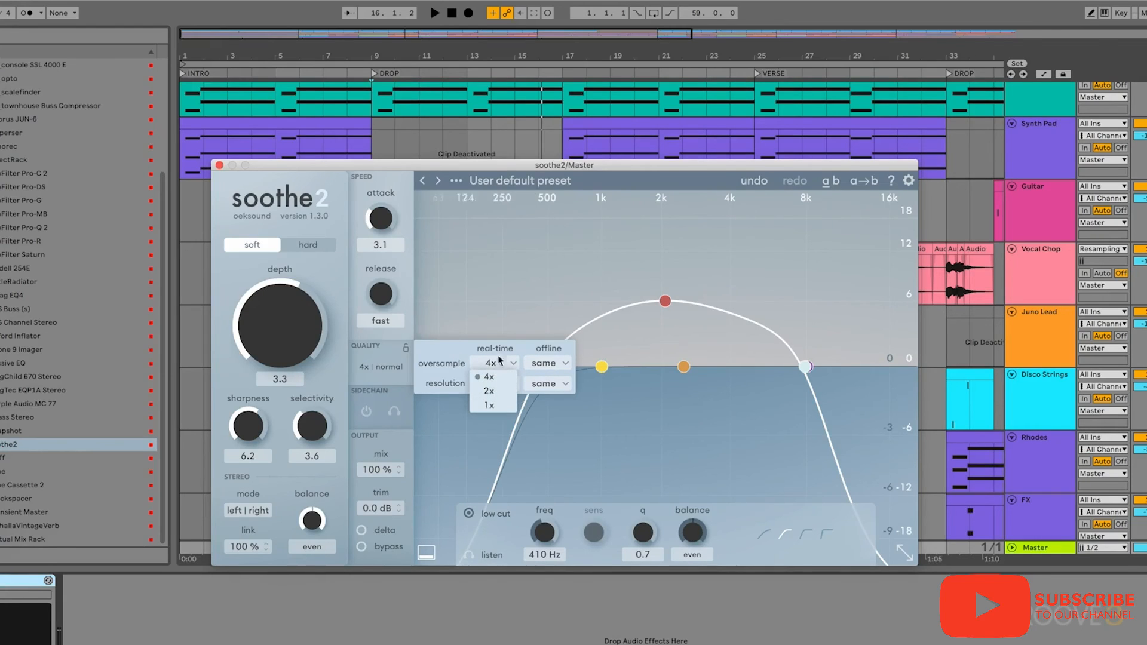
{"action": "left_click", "coordinate": [497, 367]}
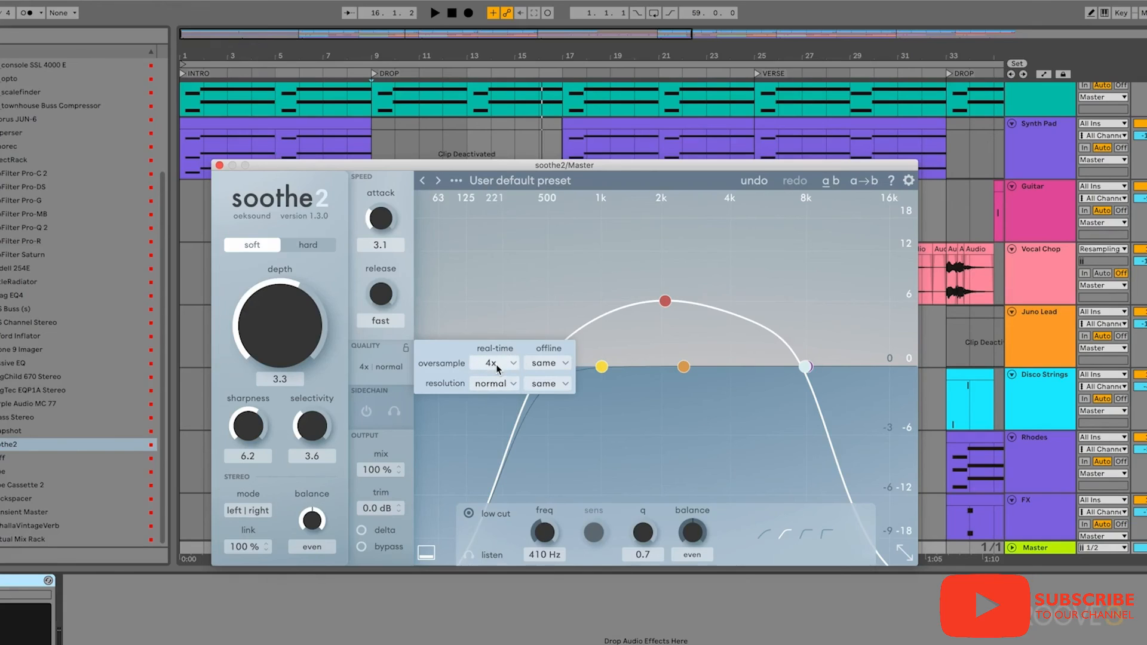
{"action": "left_click", "coordinate": [502, 385]}
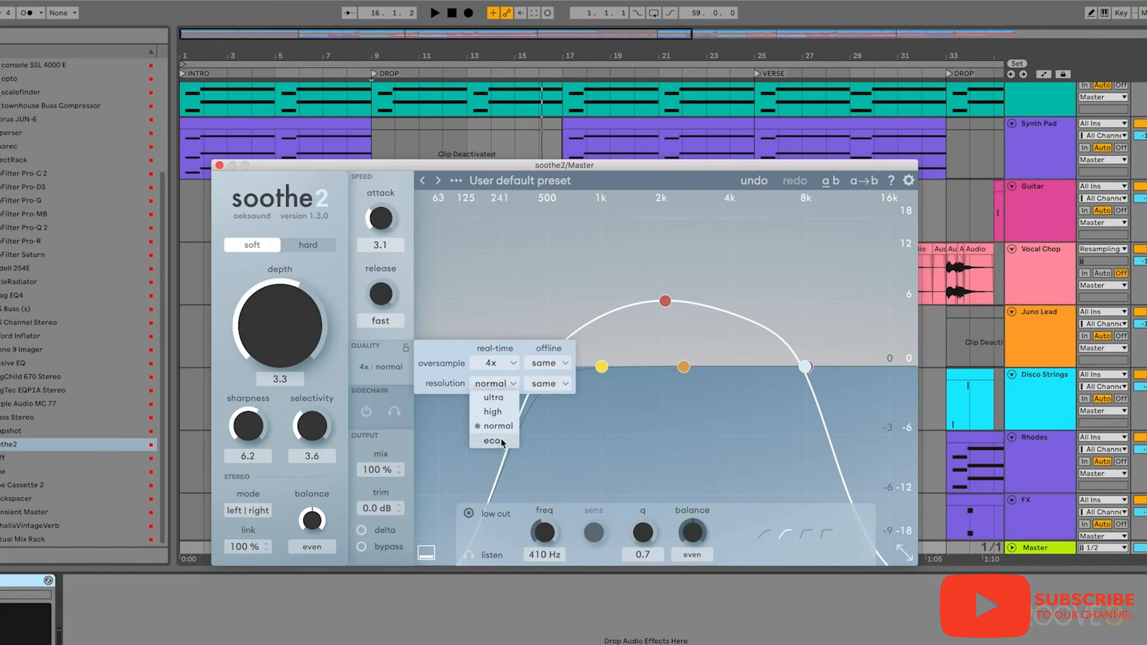
{"action": "left_click", "coordinate": [502, 442]}
- Compare the ultra, normal and high real-time resolutions while the drop plays, settling on ultra
{"action": "left_click", "coordinate": [488, 385]}
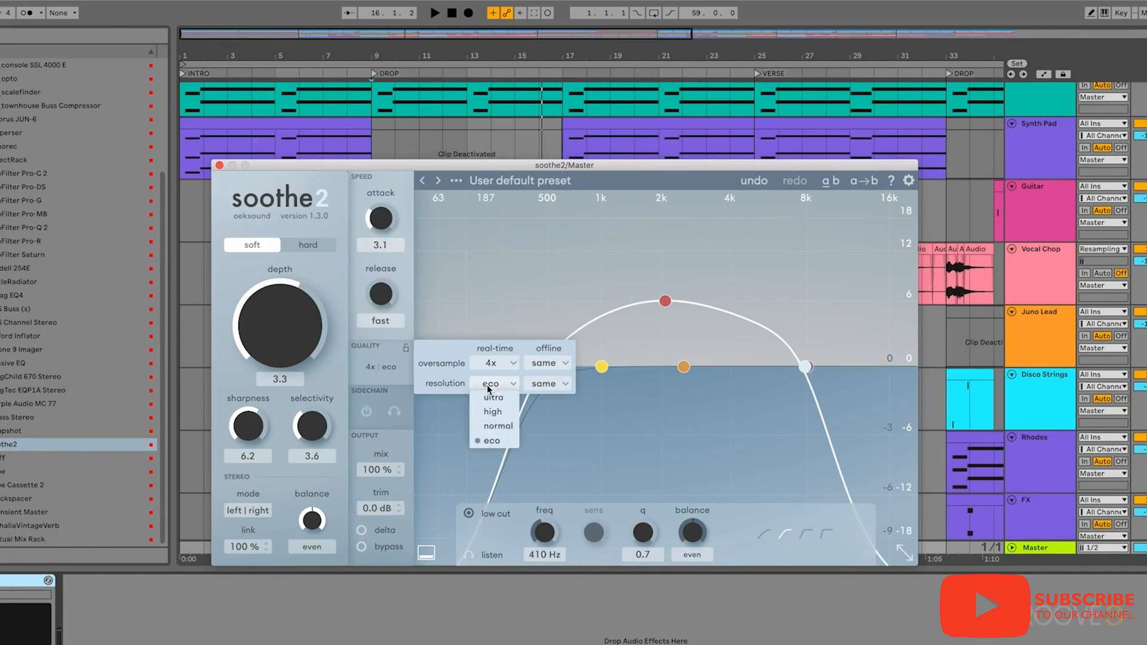
{"action": "key", "text": "space"}
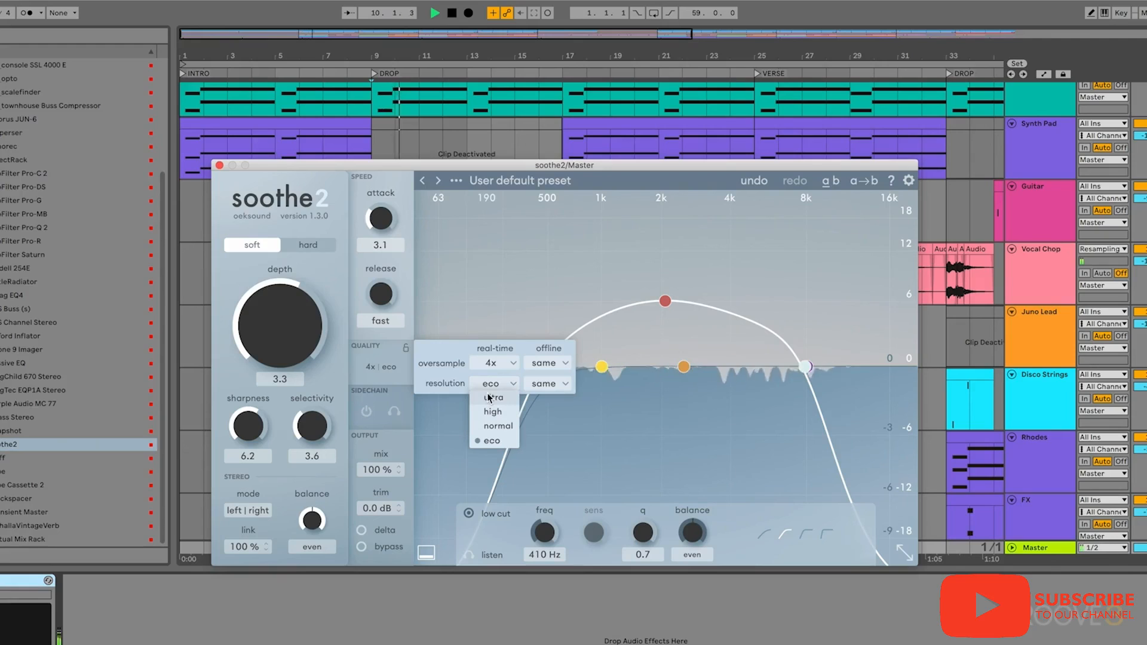
{"action": "left_click", "coordinate": [488, 397]}
{"action": "left_click", "coordinate": [500, 382]}
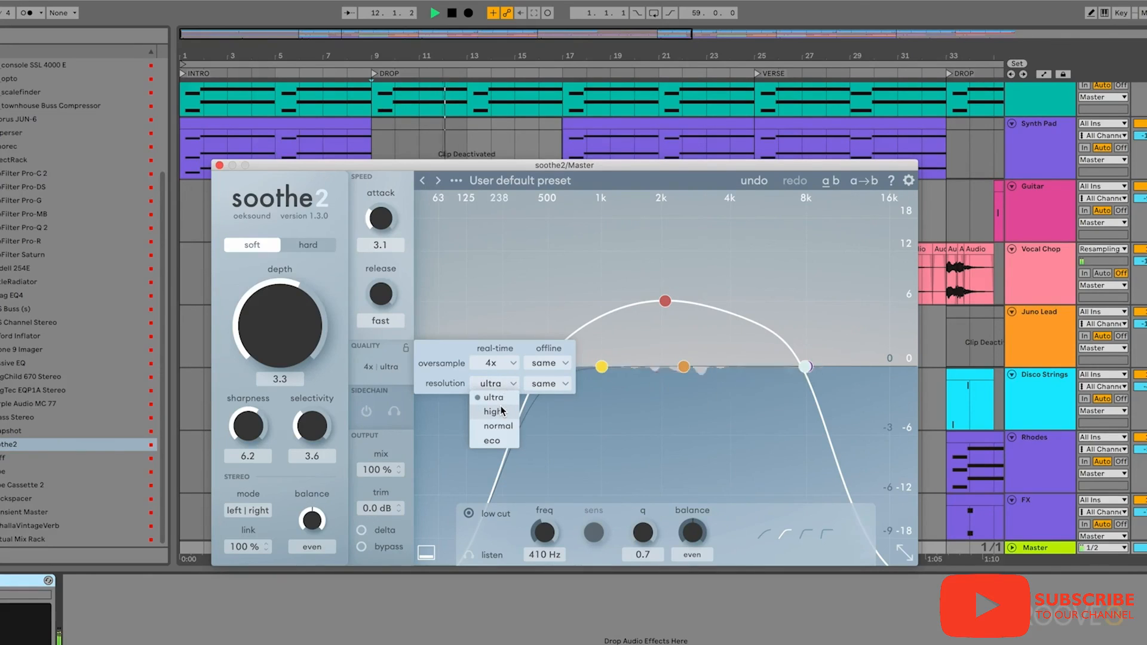
{"action": "left_click", "coordinate": [498, 426]}
{"action": "left_click", "coordinate": [495, 383]}
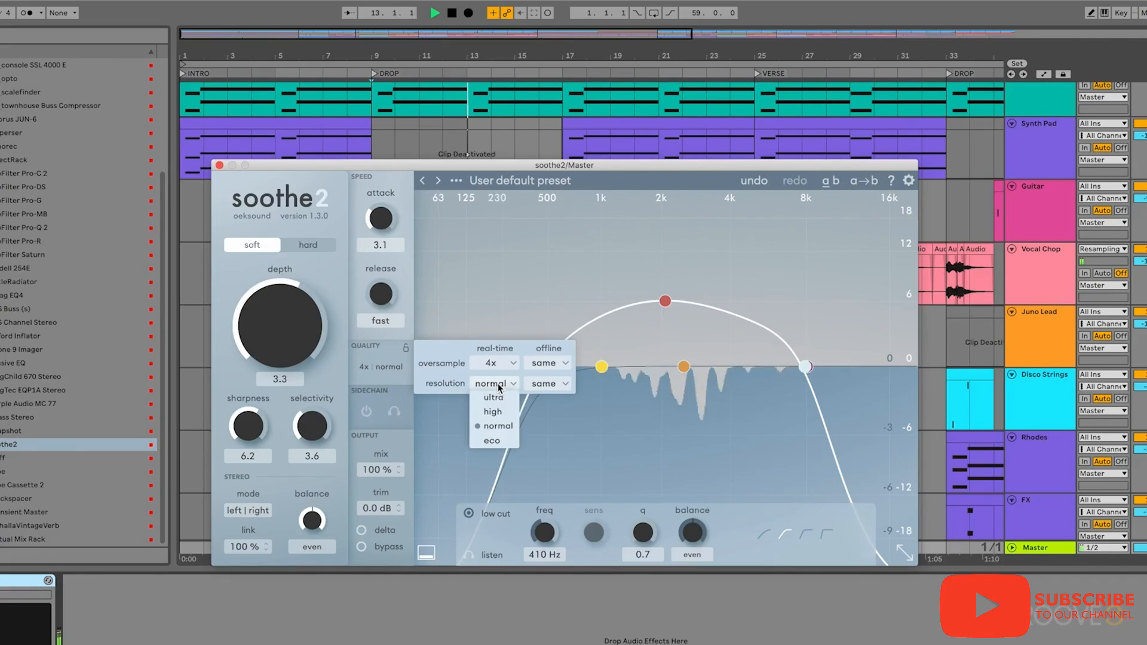
{"action": "left_click", "coordinate": [493, 412]}
{"action": "left_click", "coordinate": [495, 383]}
{"action": "left_click", "coordinate": [497, 397]}
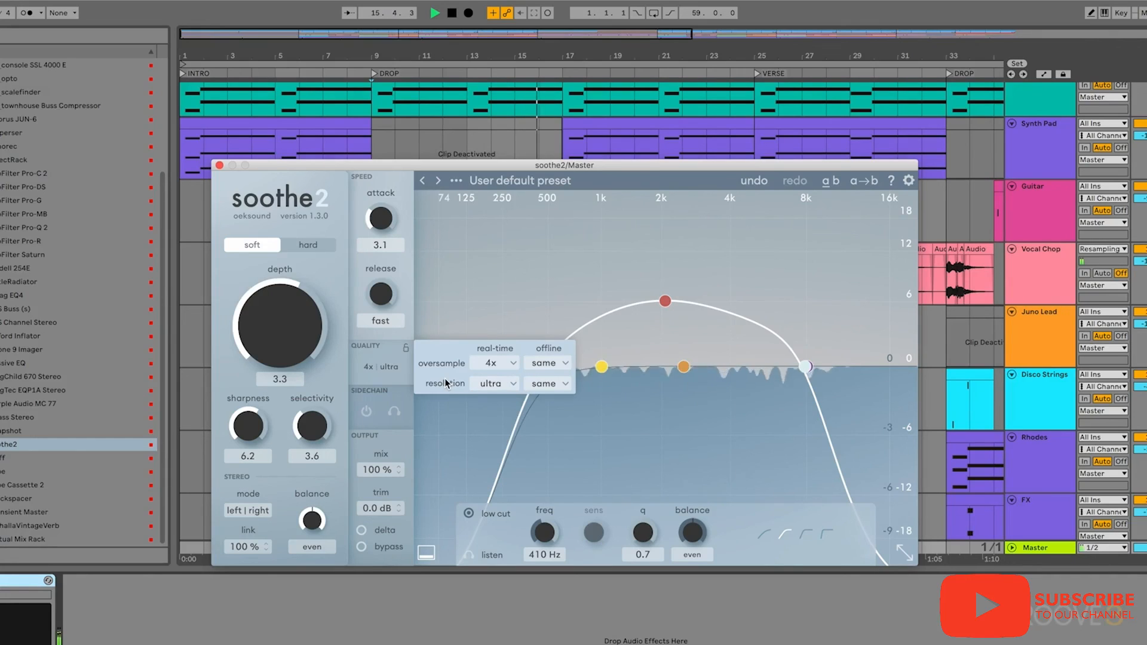
{"action": "key", "text": "space"}
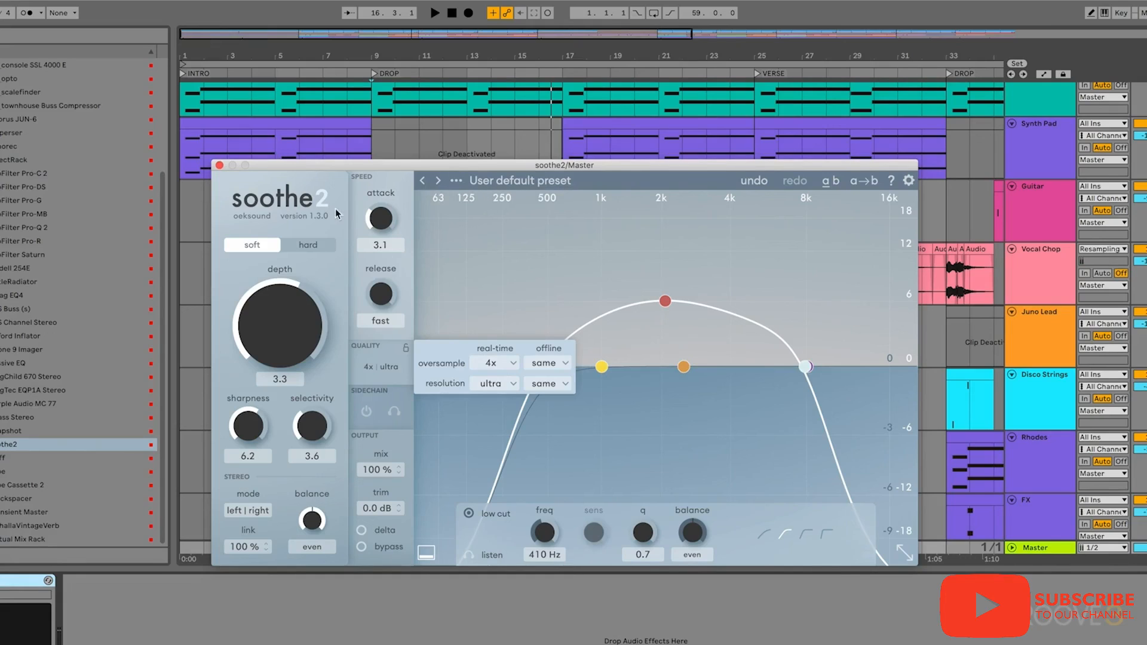
- Close the quality settings and the soothe2 window, and show the Master track's devices
{"action": "left_click", "coordinate": [390, 368]}
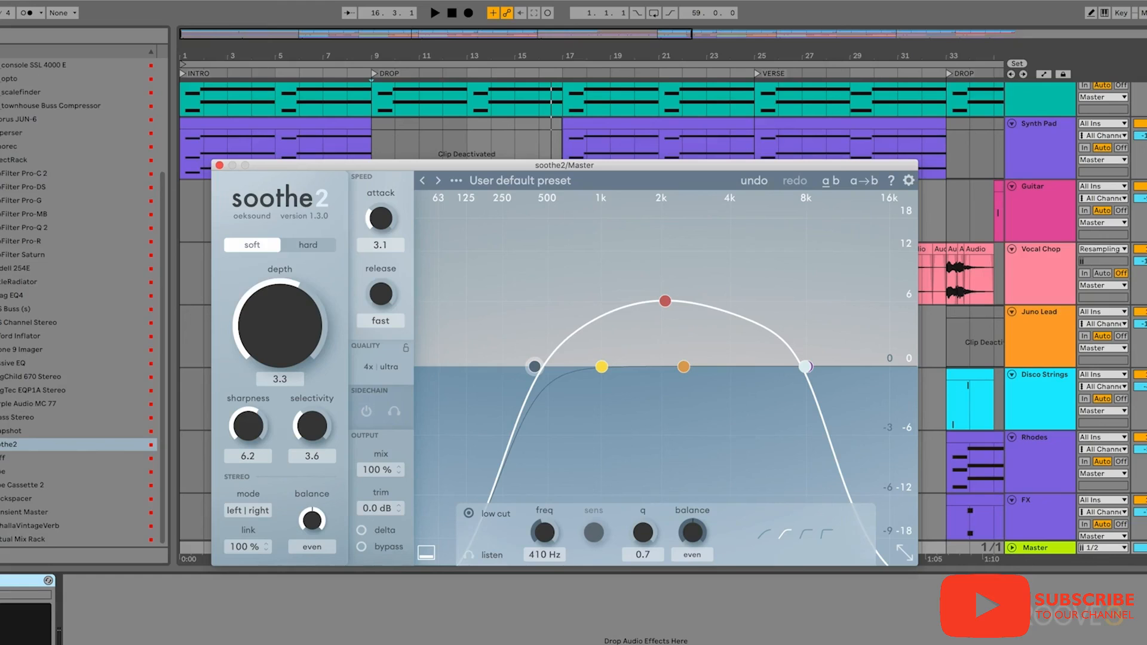
{"action": "left_click", "coordinate": [218, 166]}
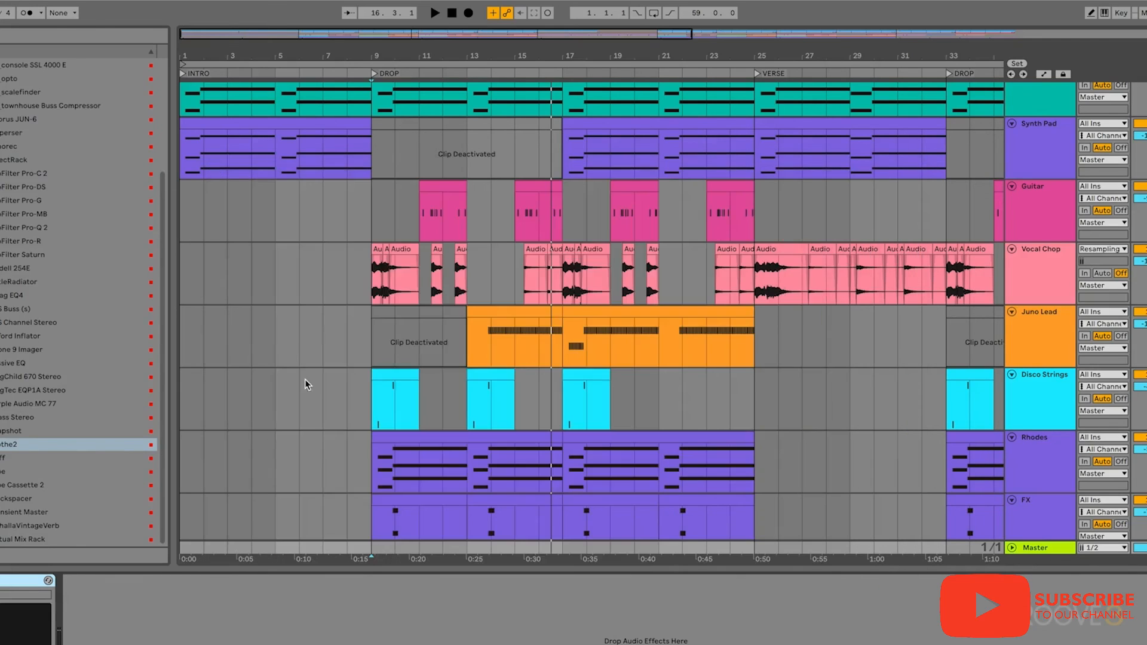
{"action": "left_click", "coordinate": [352, 436]}
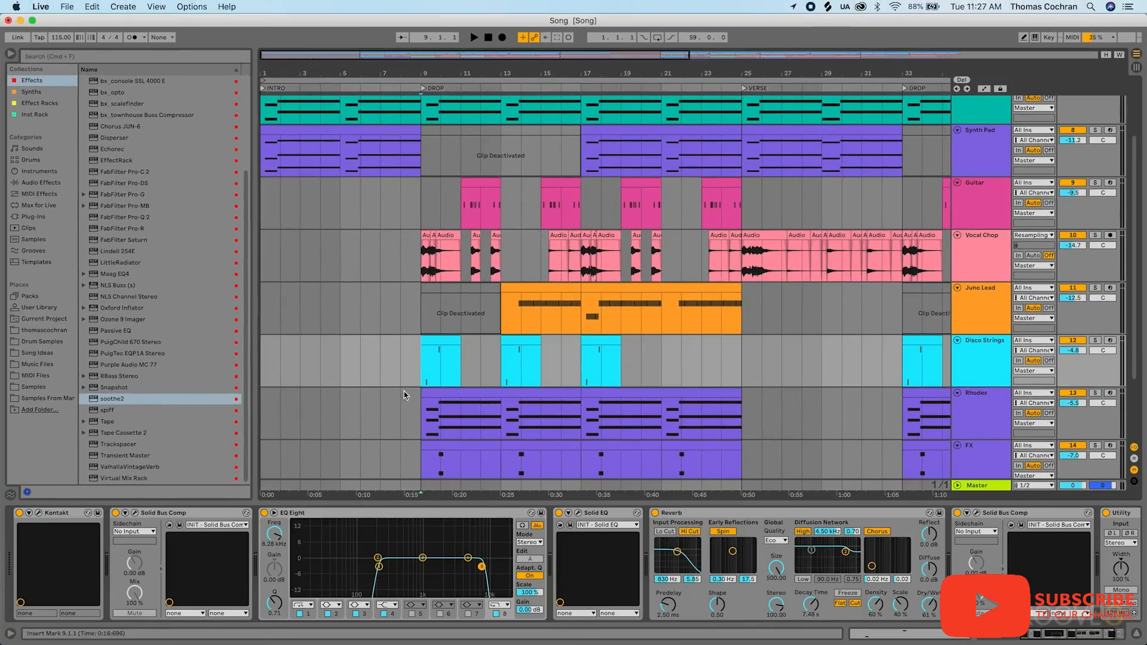
{"action": "left_click", "coordinate": [983, 489]}
- Play the drop while switching the Master's soothe2 device off and on to compare the sound, leaving it on
{"action": "left_click", "coordinate": [19, 513]}
{"action": "key", "text": "space"}
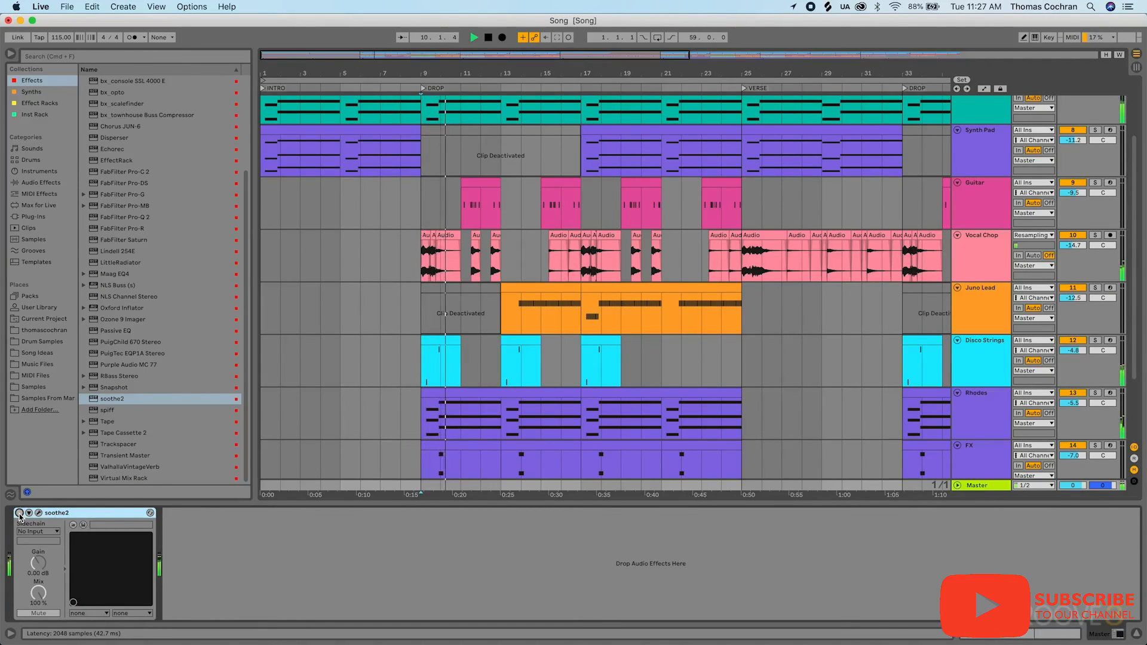
{"action": "left_click", "coordinate": [20, 513]}
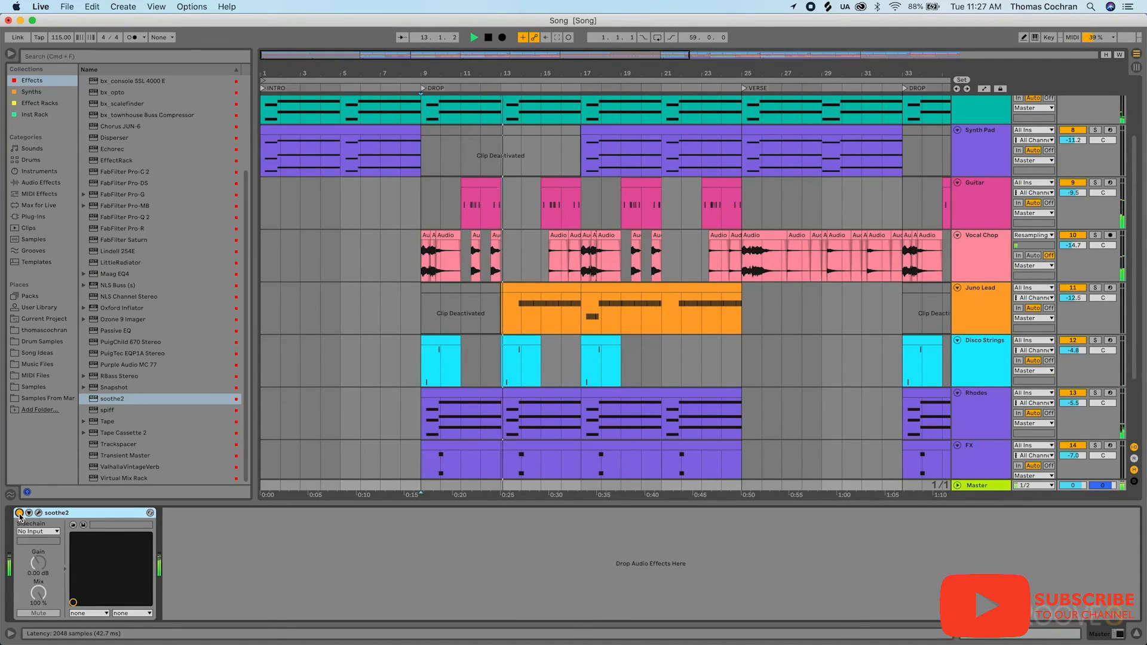
{"action": "left_click", "coordinate": [19, 513]}
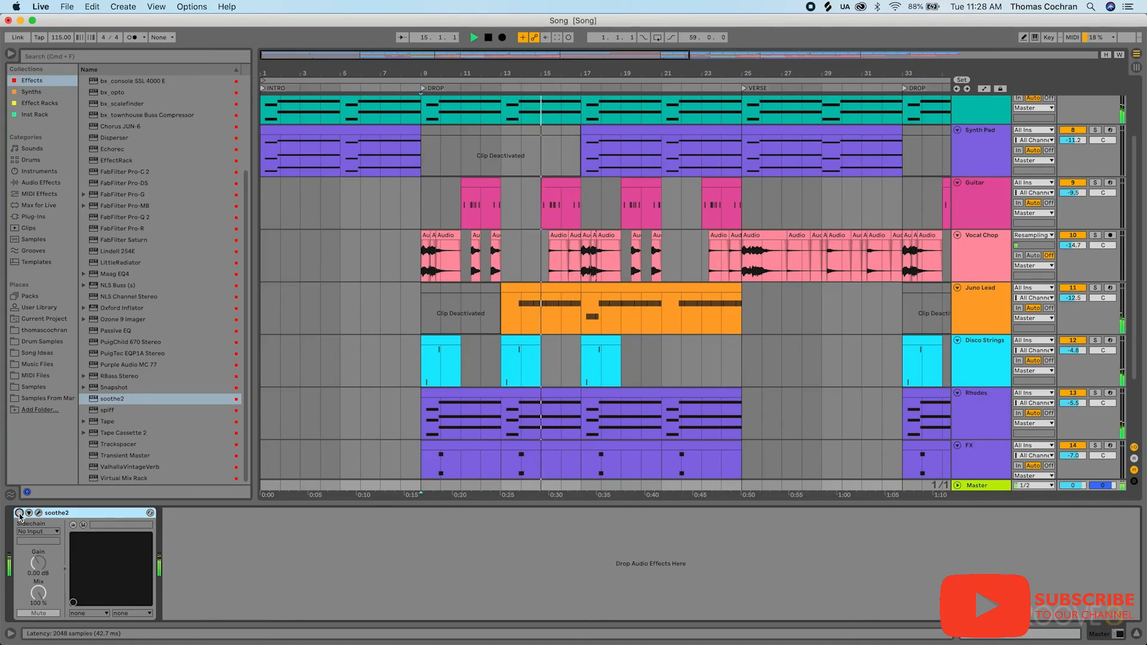
{"action": "left_click", "coordinate": [19, 513]}
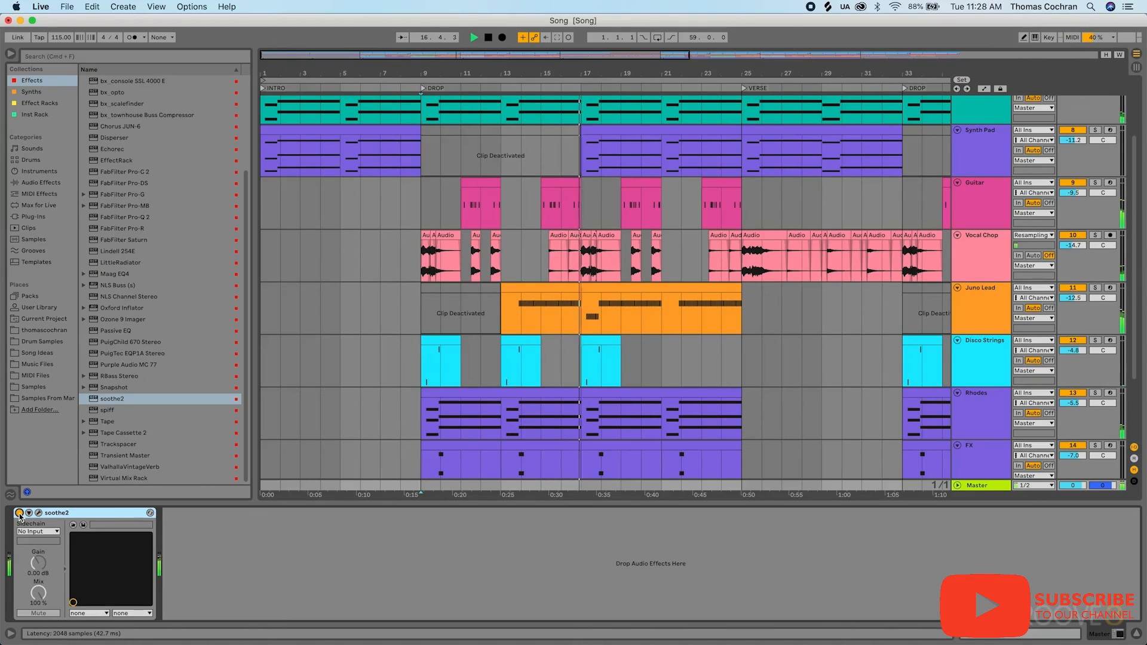